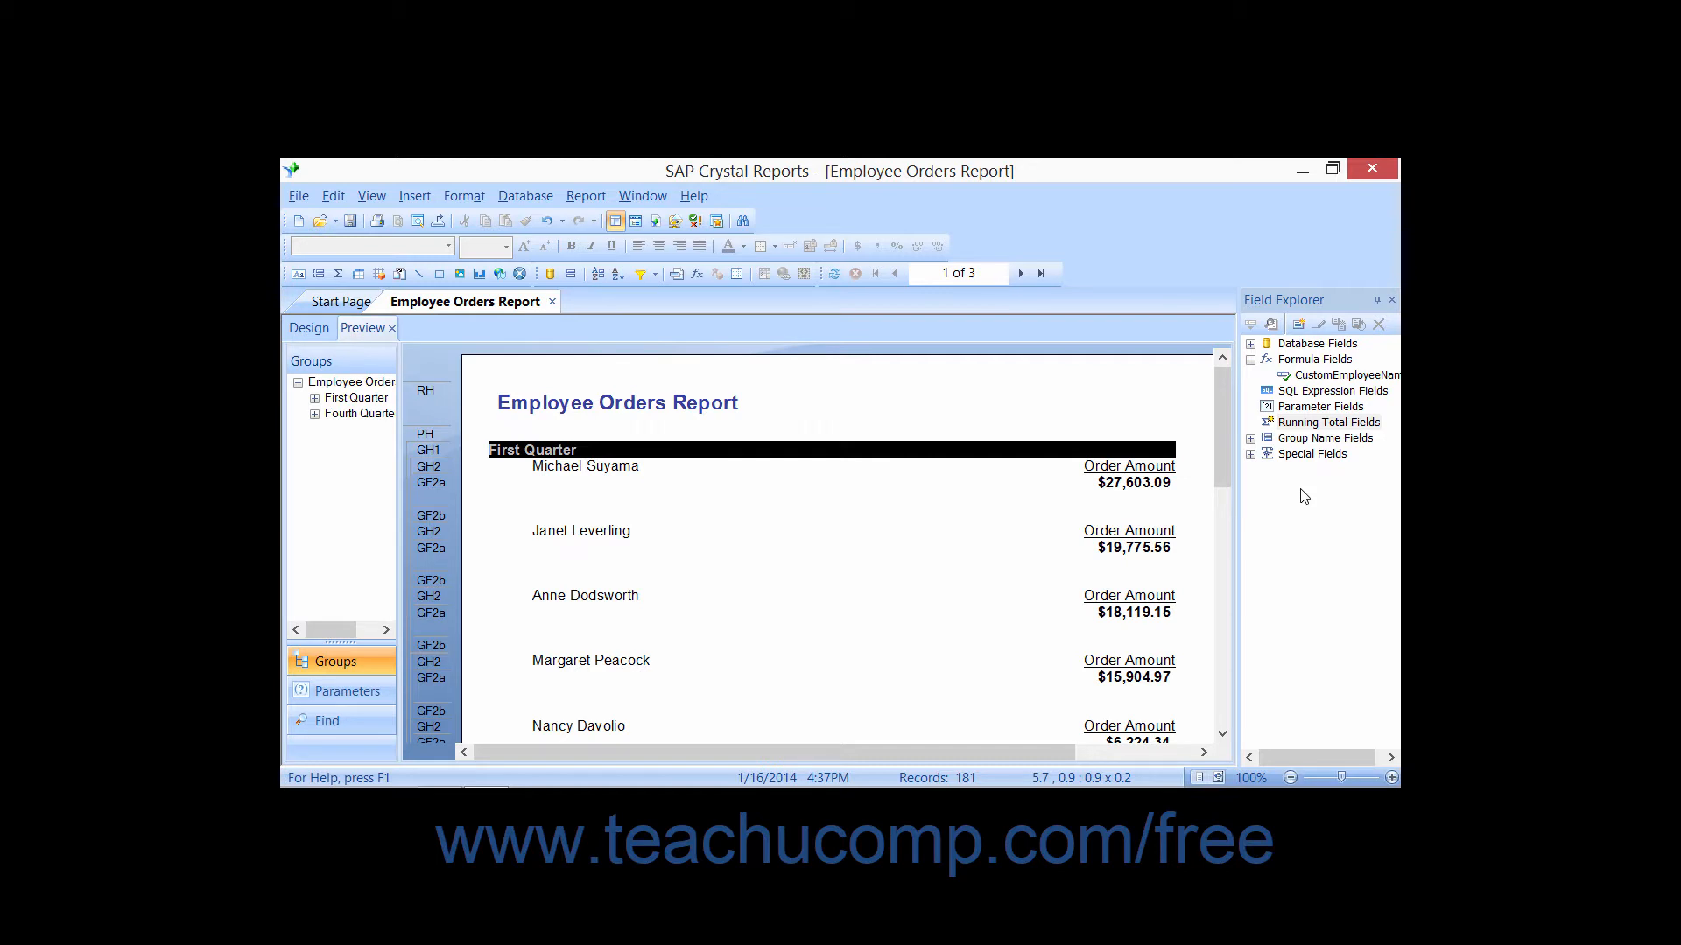
click(1317, 424)
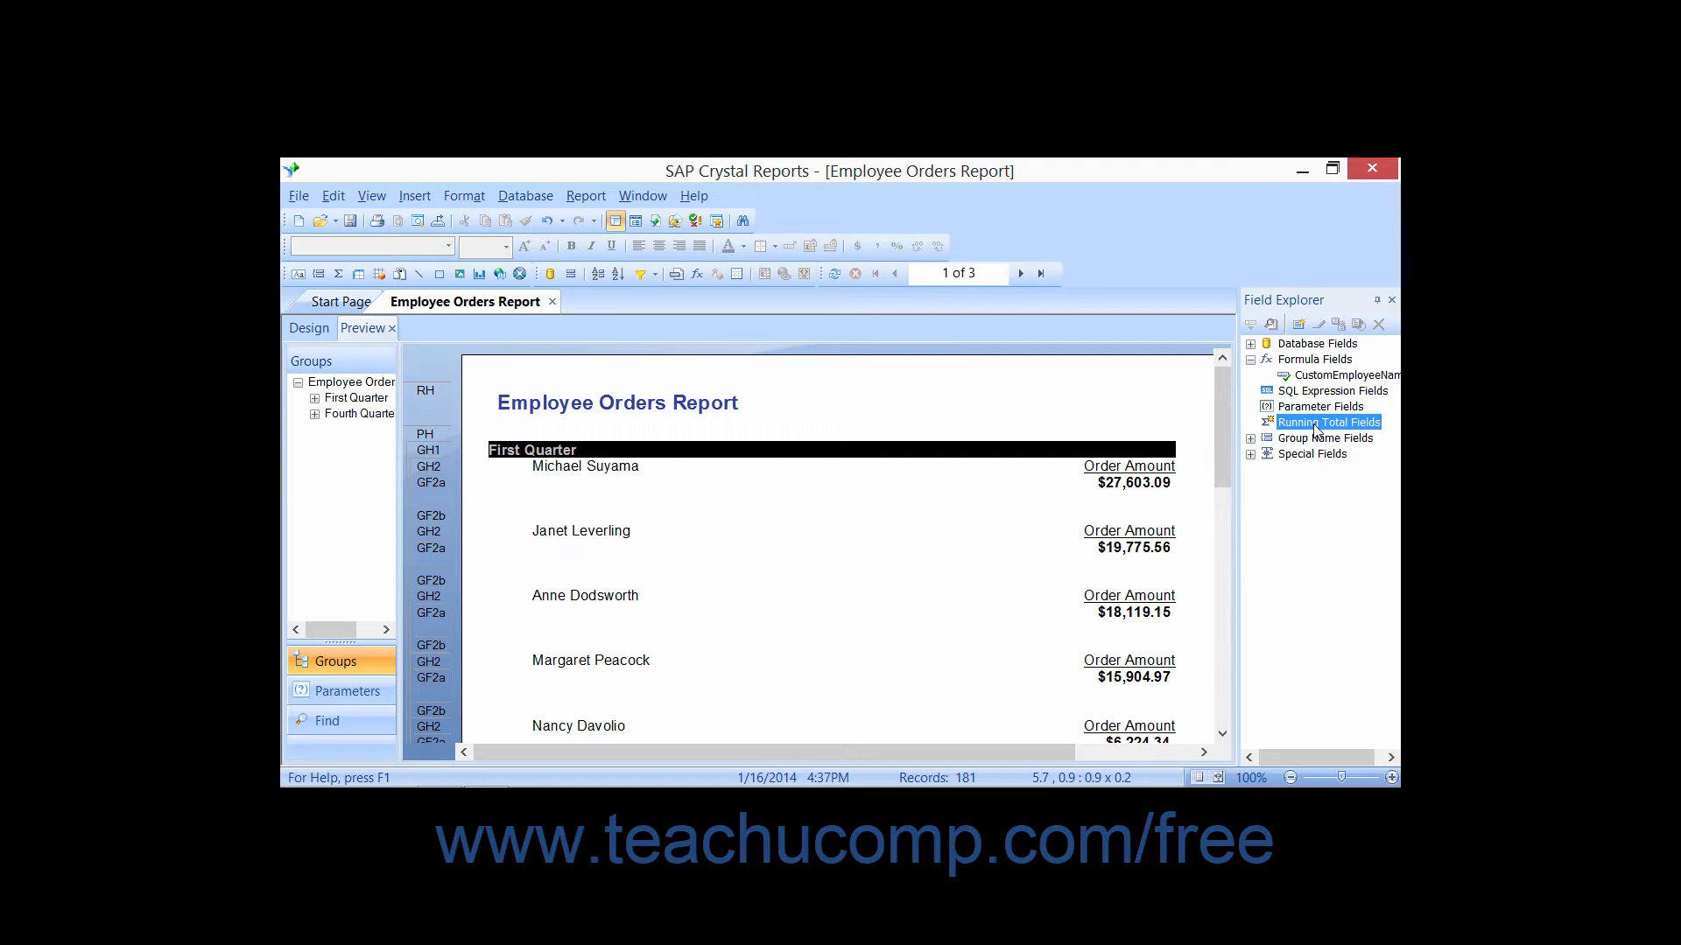
click(1312, 302)
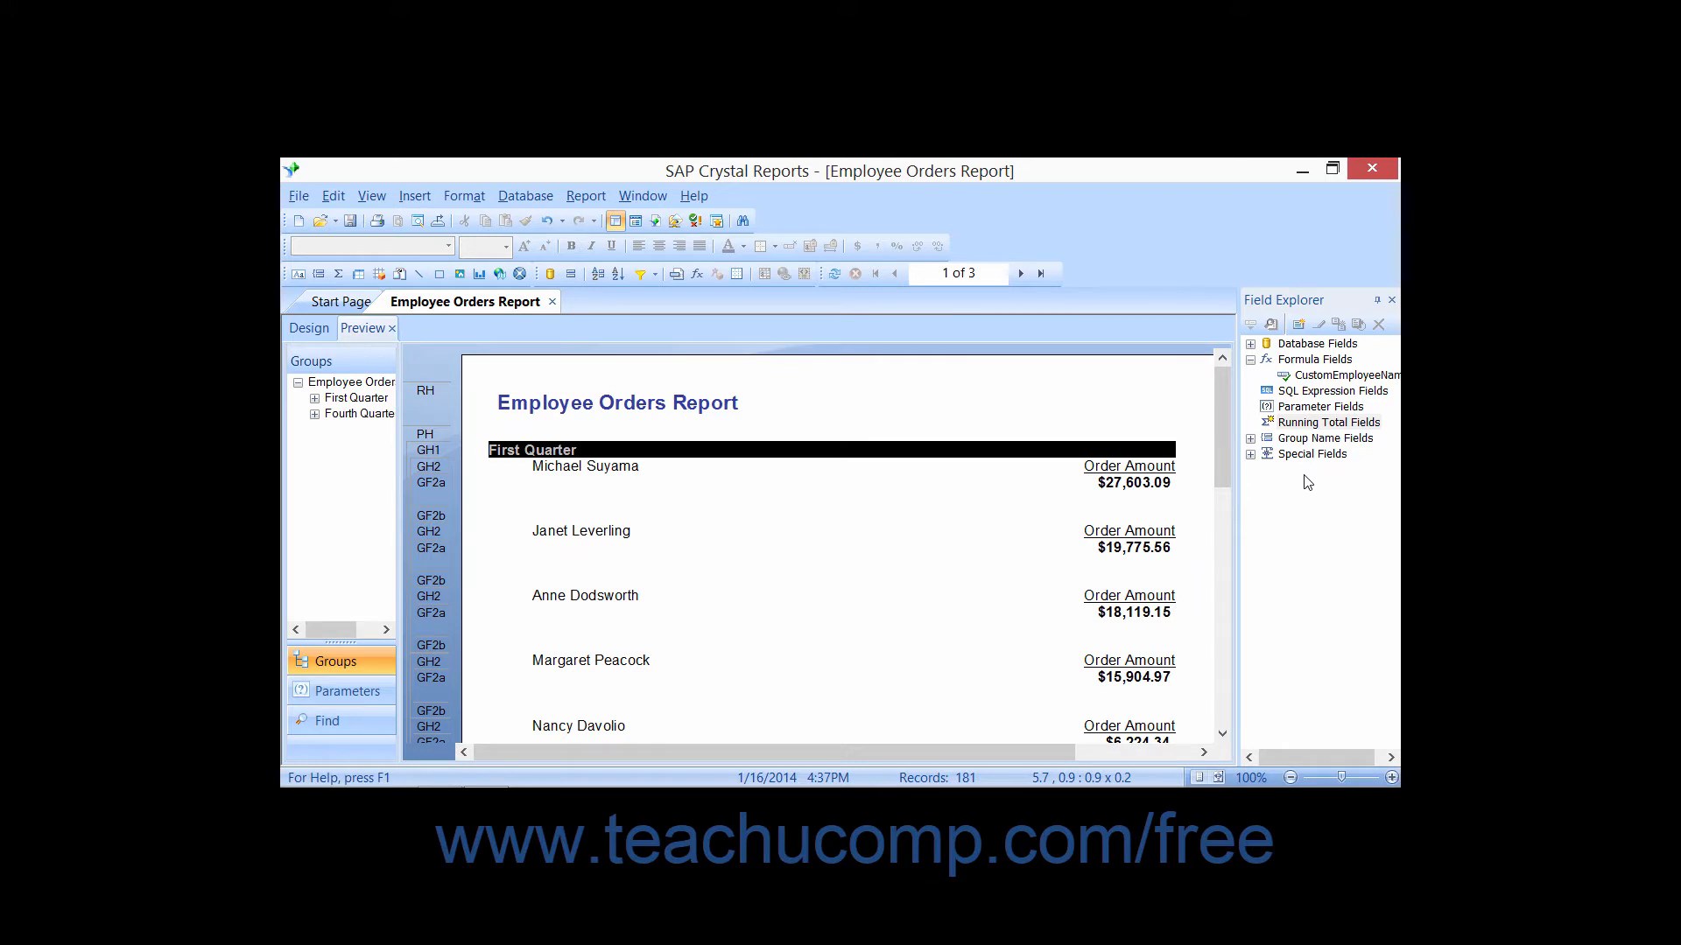
click(1155, 482)
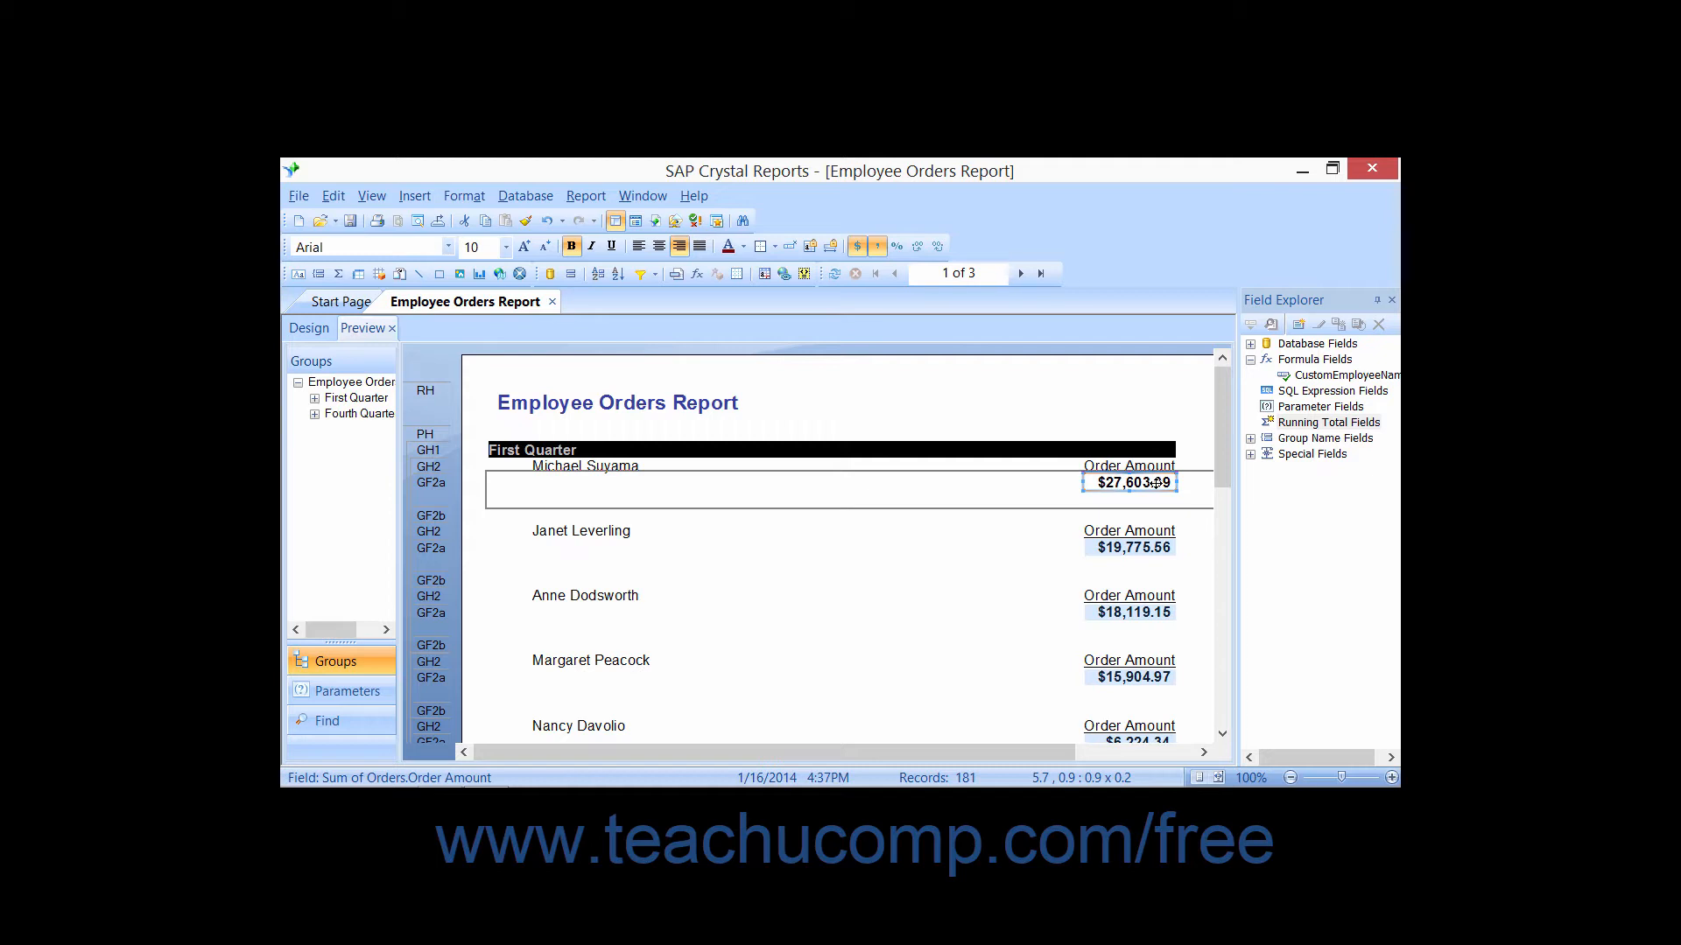
- Start a new running total field and name it RunningTotalOnAmount
click(1297, 425)
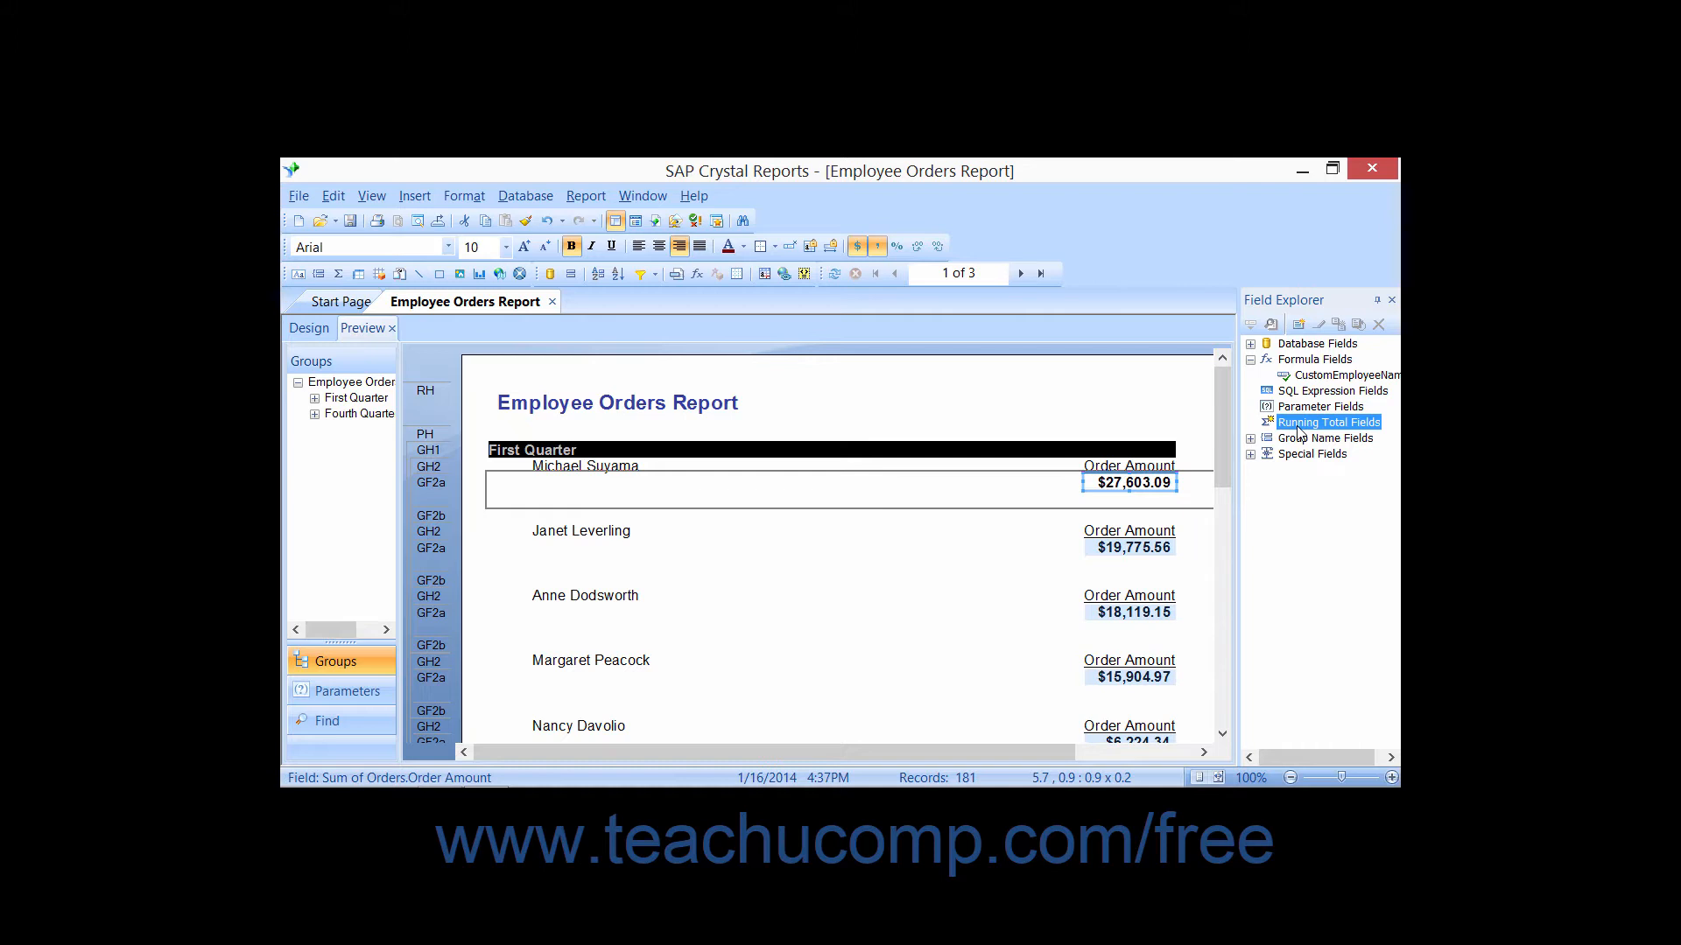
click(1297, 326)
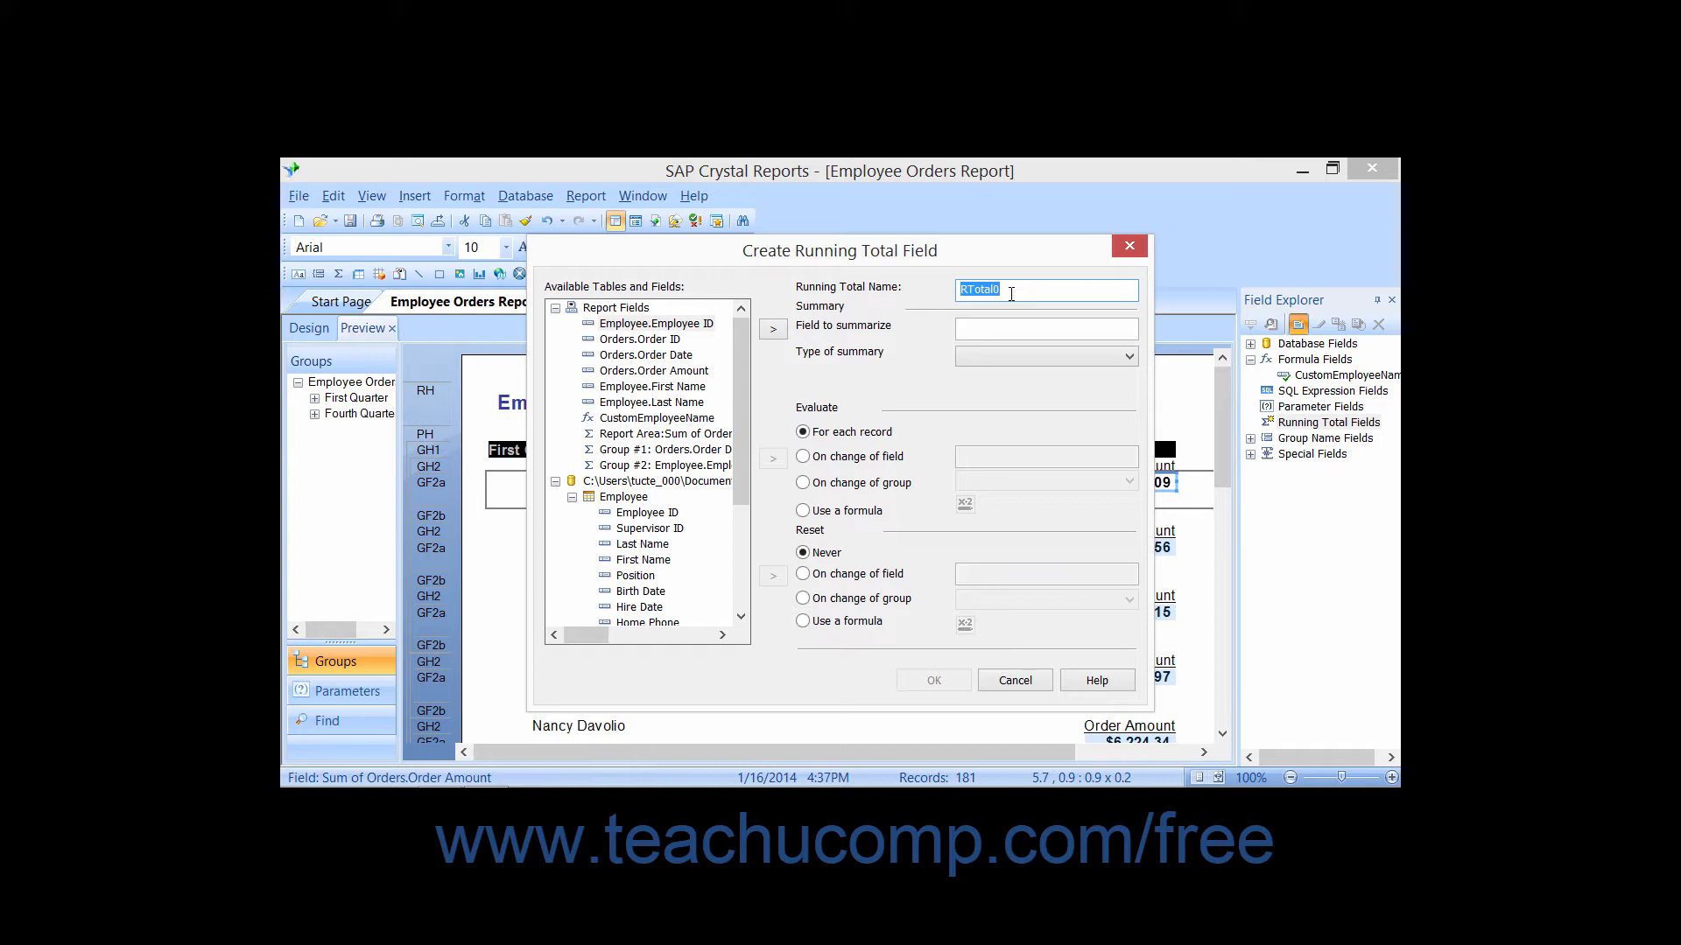
text(RunningTotalOnAmount)
- Set Orders.Order Amount as the field to summarize, using sum as the summary type
click(654, 370)
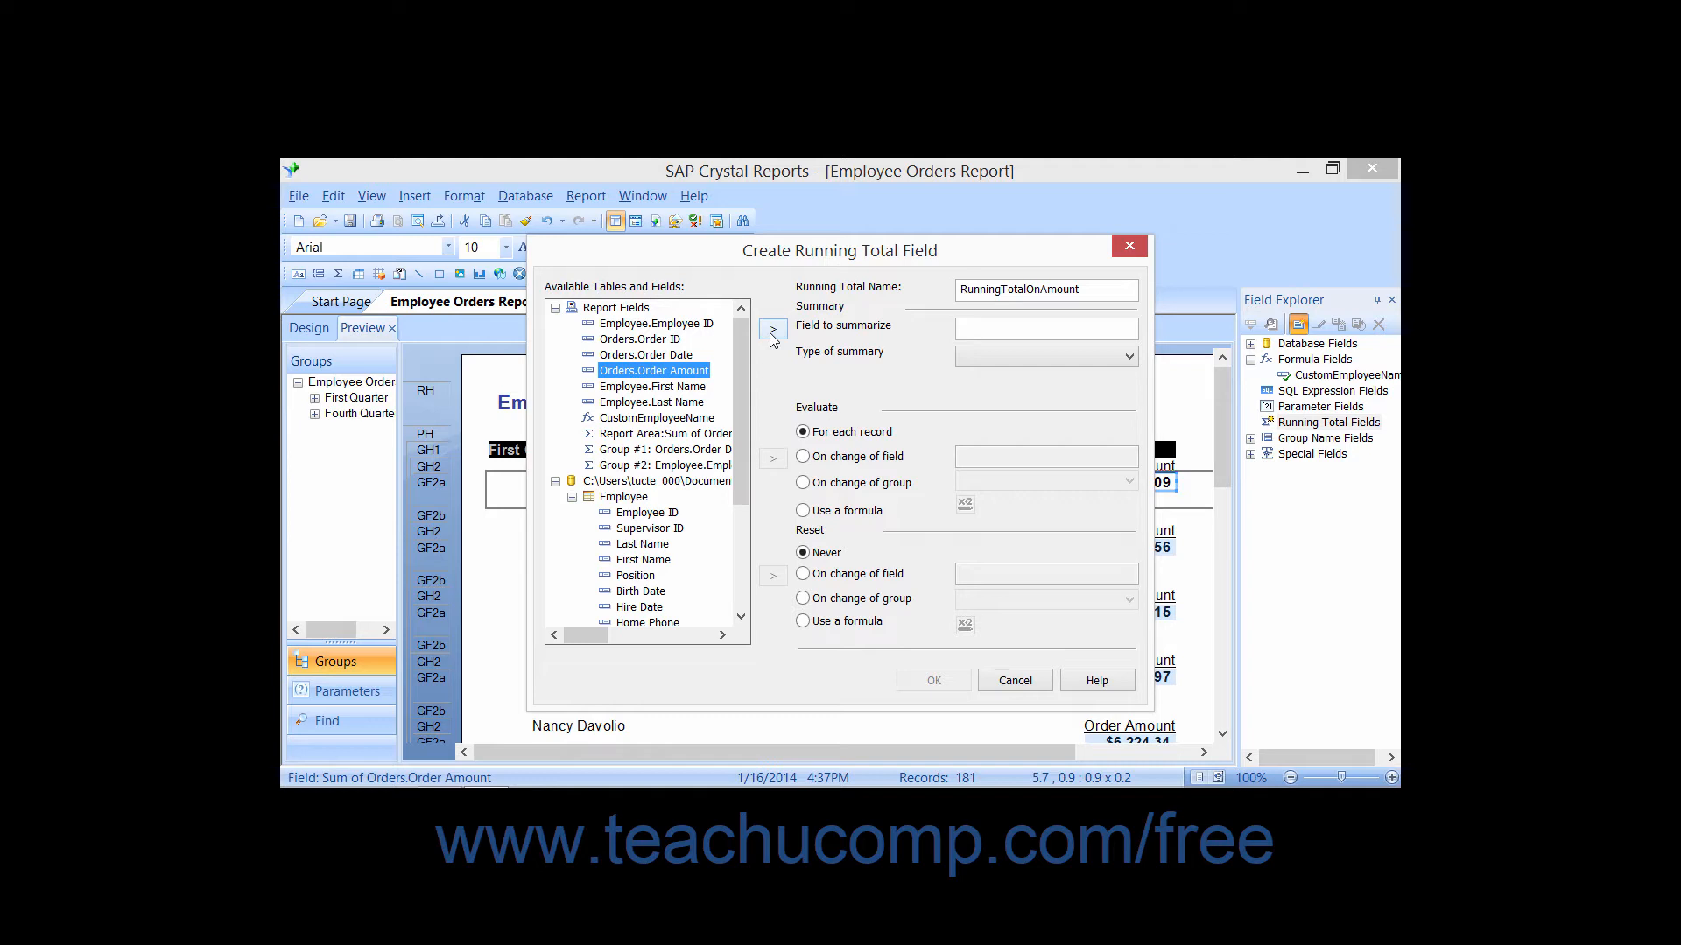
click(773, 333)
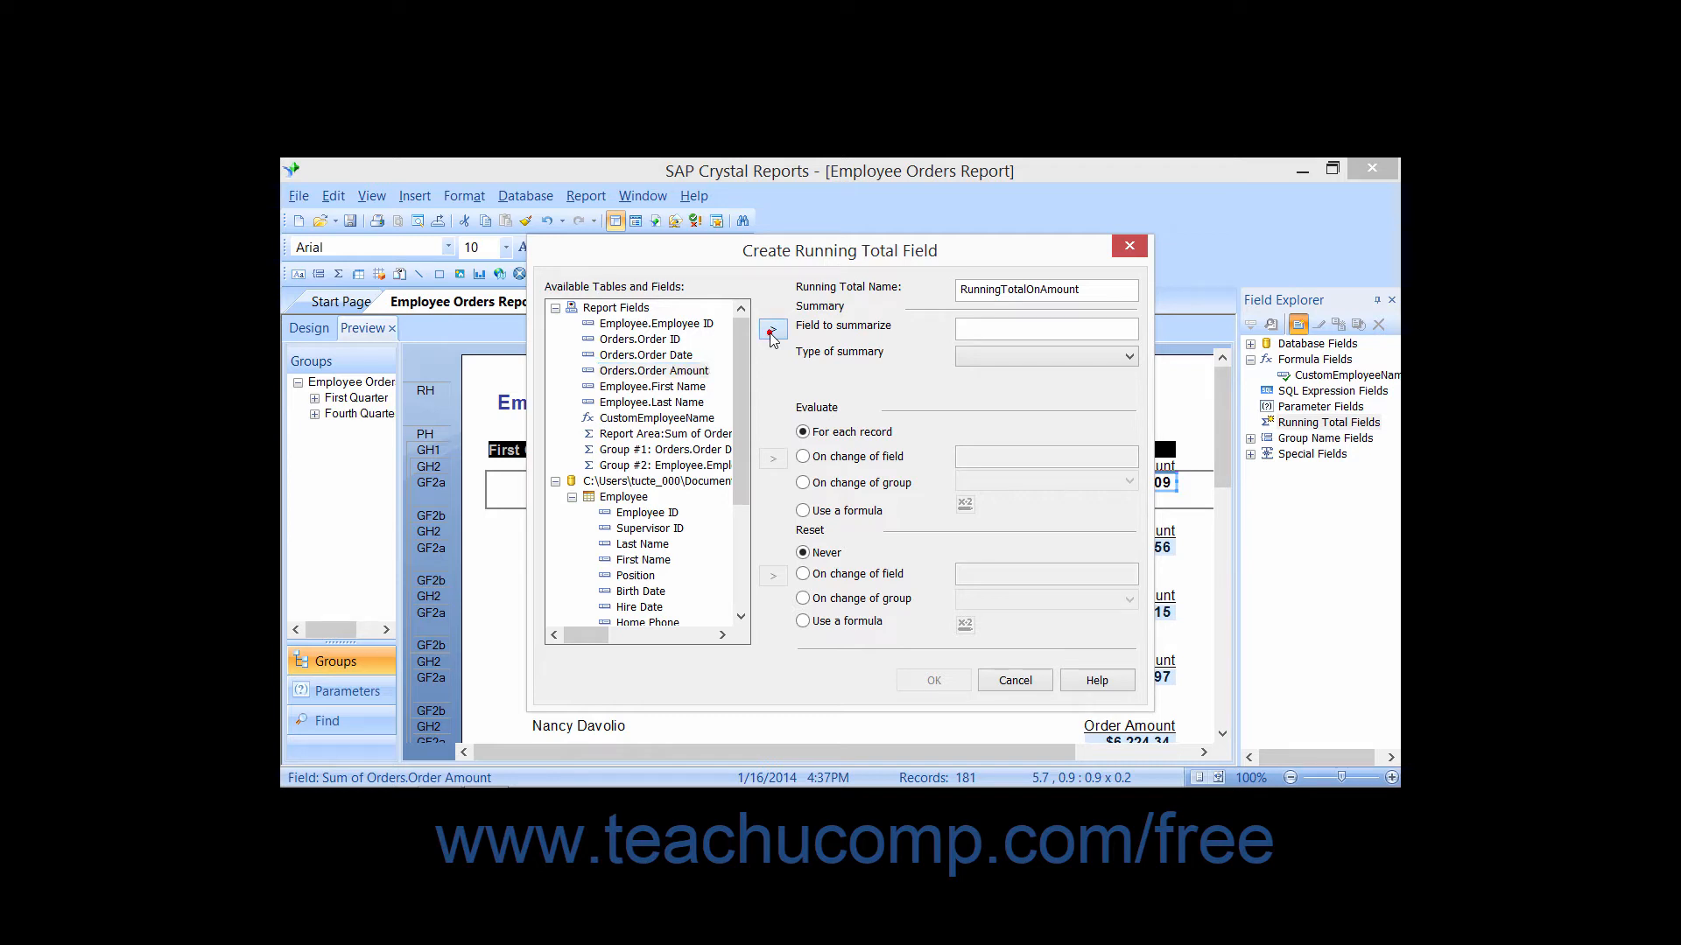
click(969, 331)
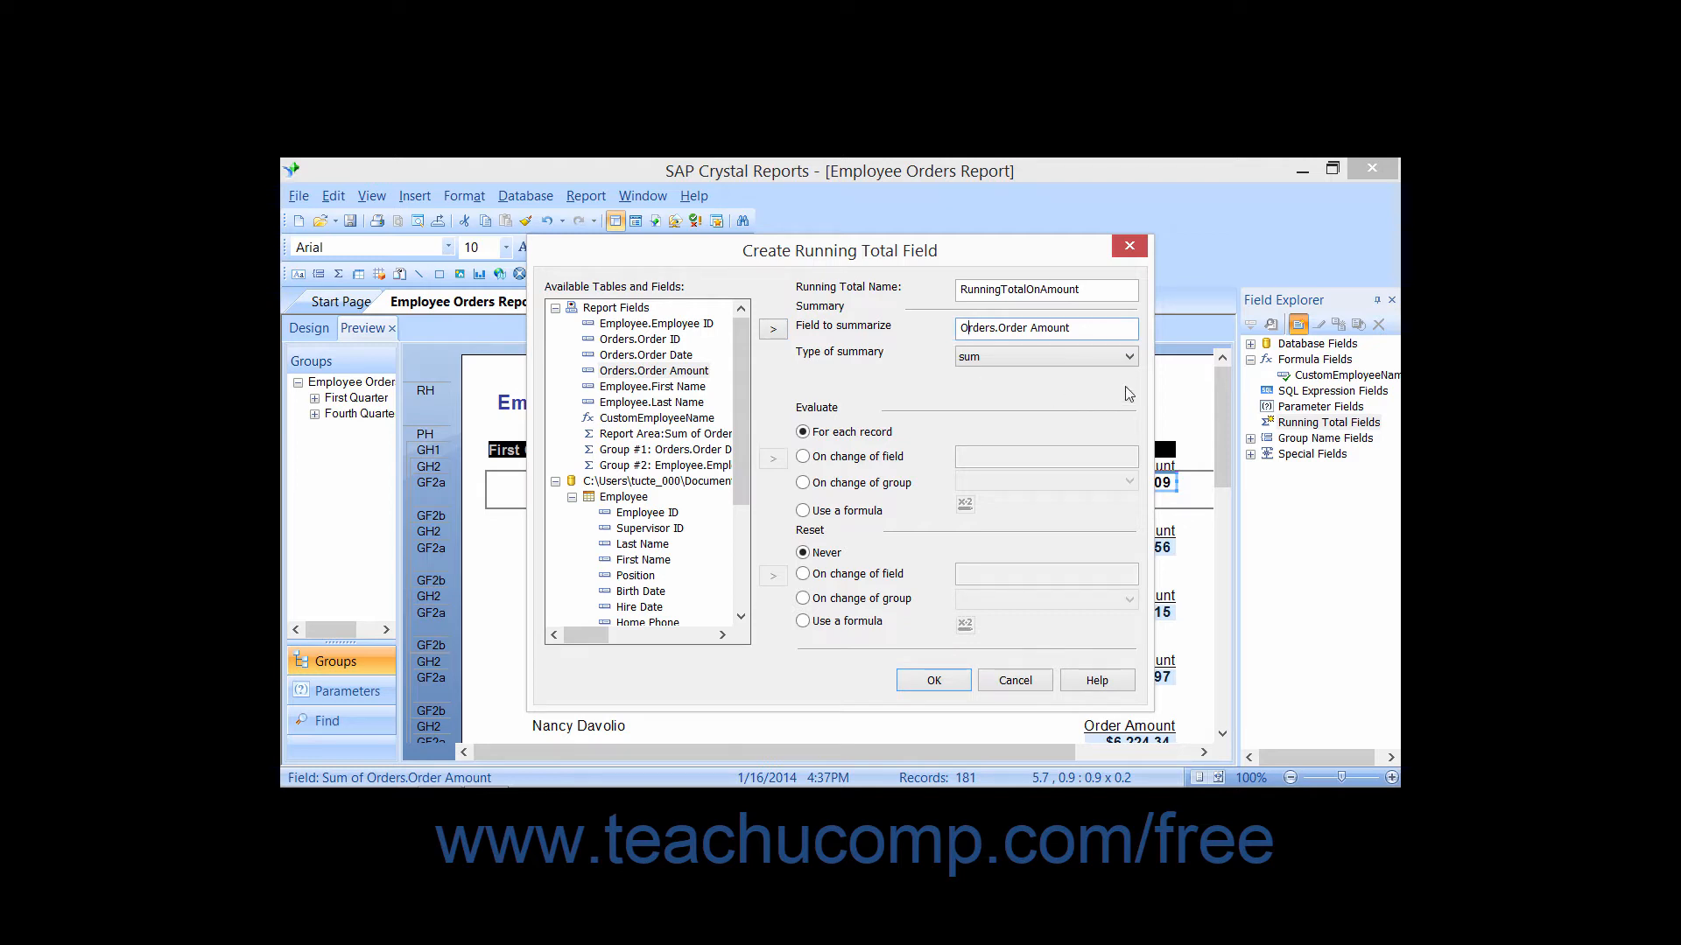
click(1129, 358)
click(1018, 375)
- Set the running total to evaluate on change of Group #1: Orders.Order Date
click(804, 457)
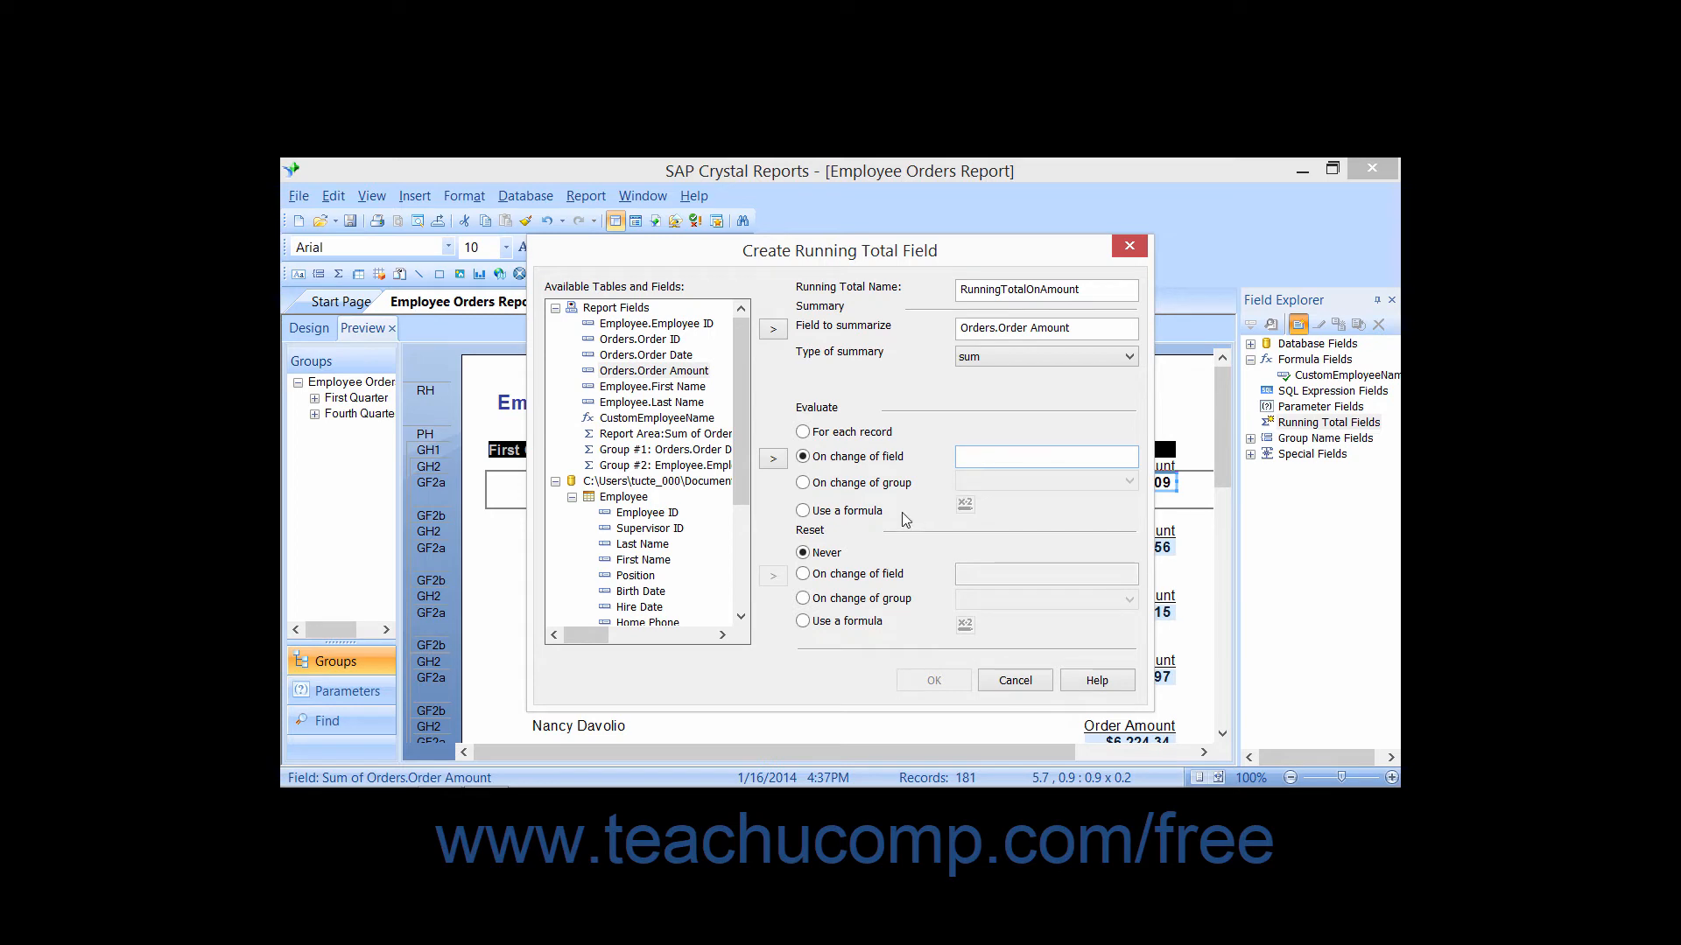
click(803, 483)
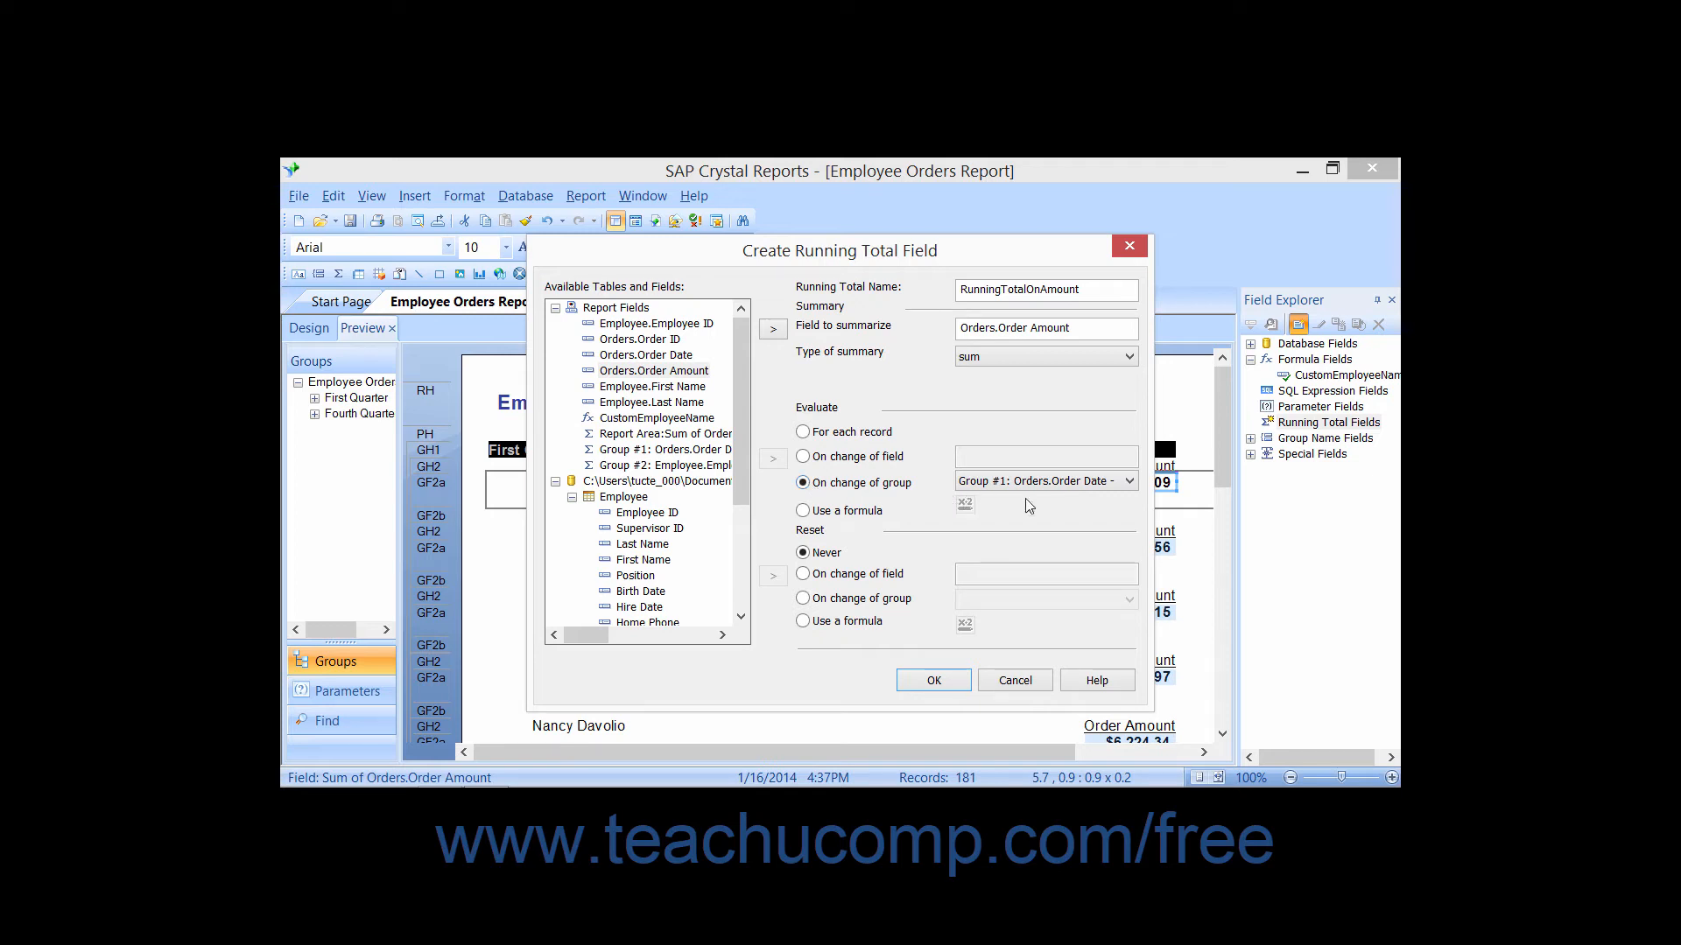
click(1129, 480)
click(1090, 499)
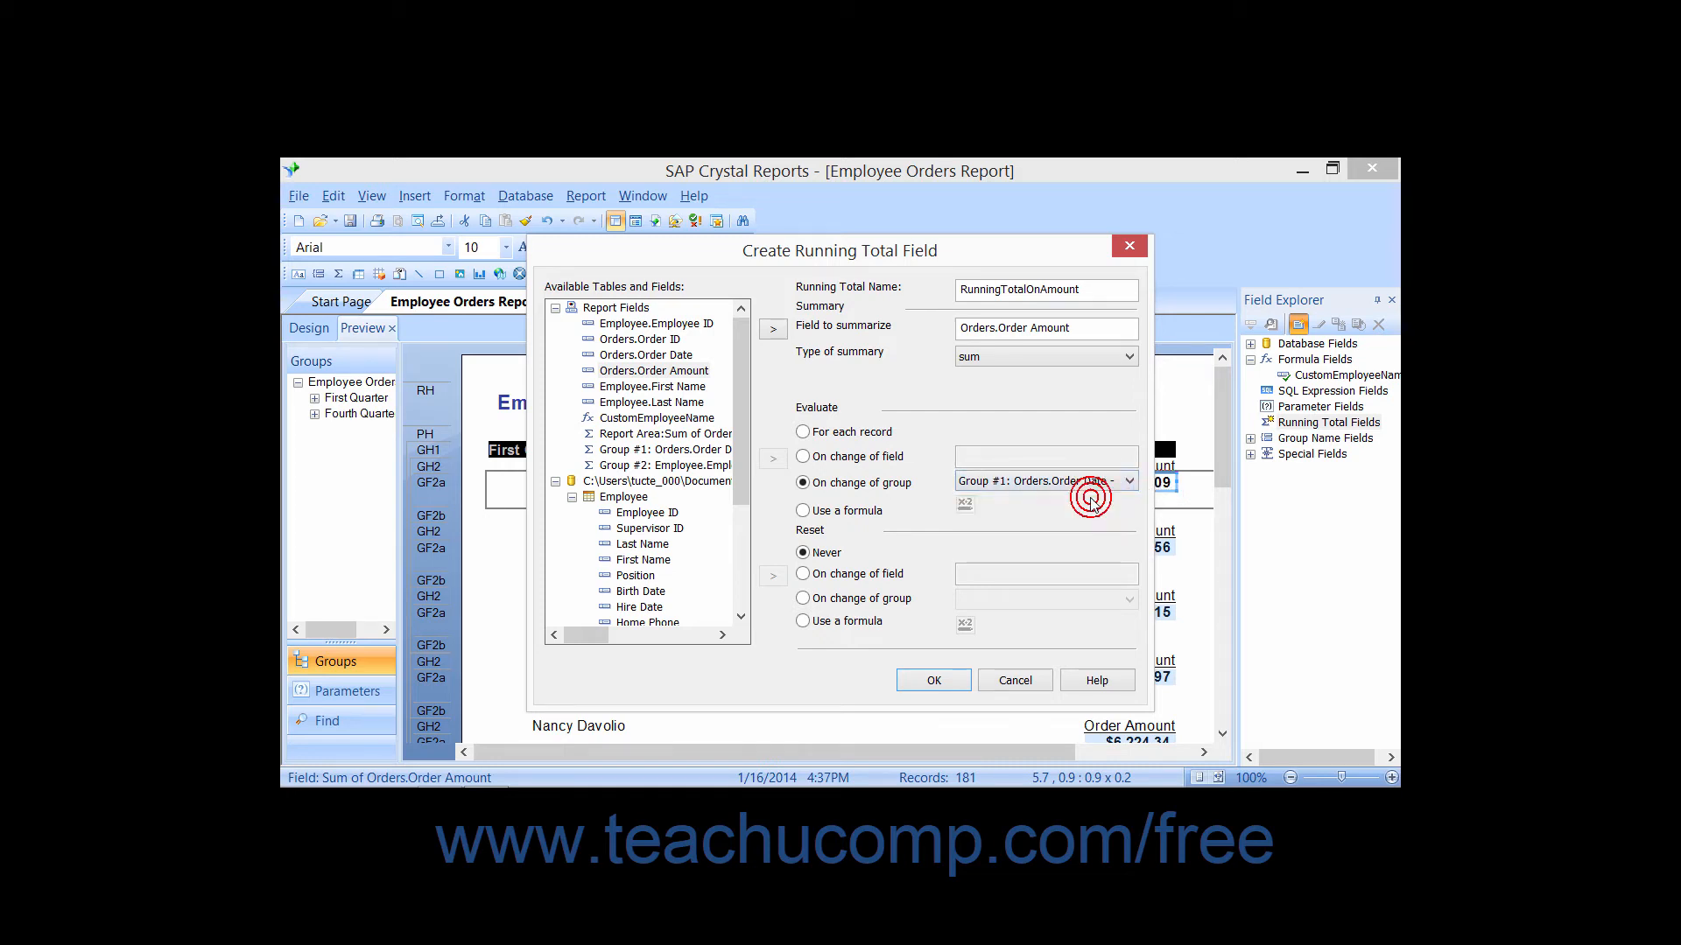
- Open the formula editor for the evaluation condition, close it without a formula, and return evaluation to change of group
click(804, 511)
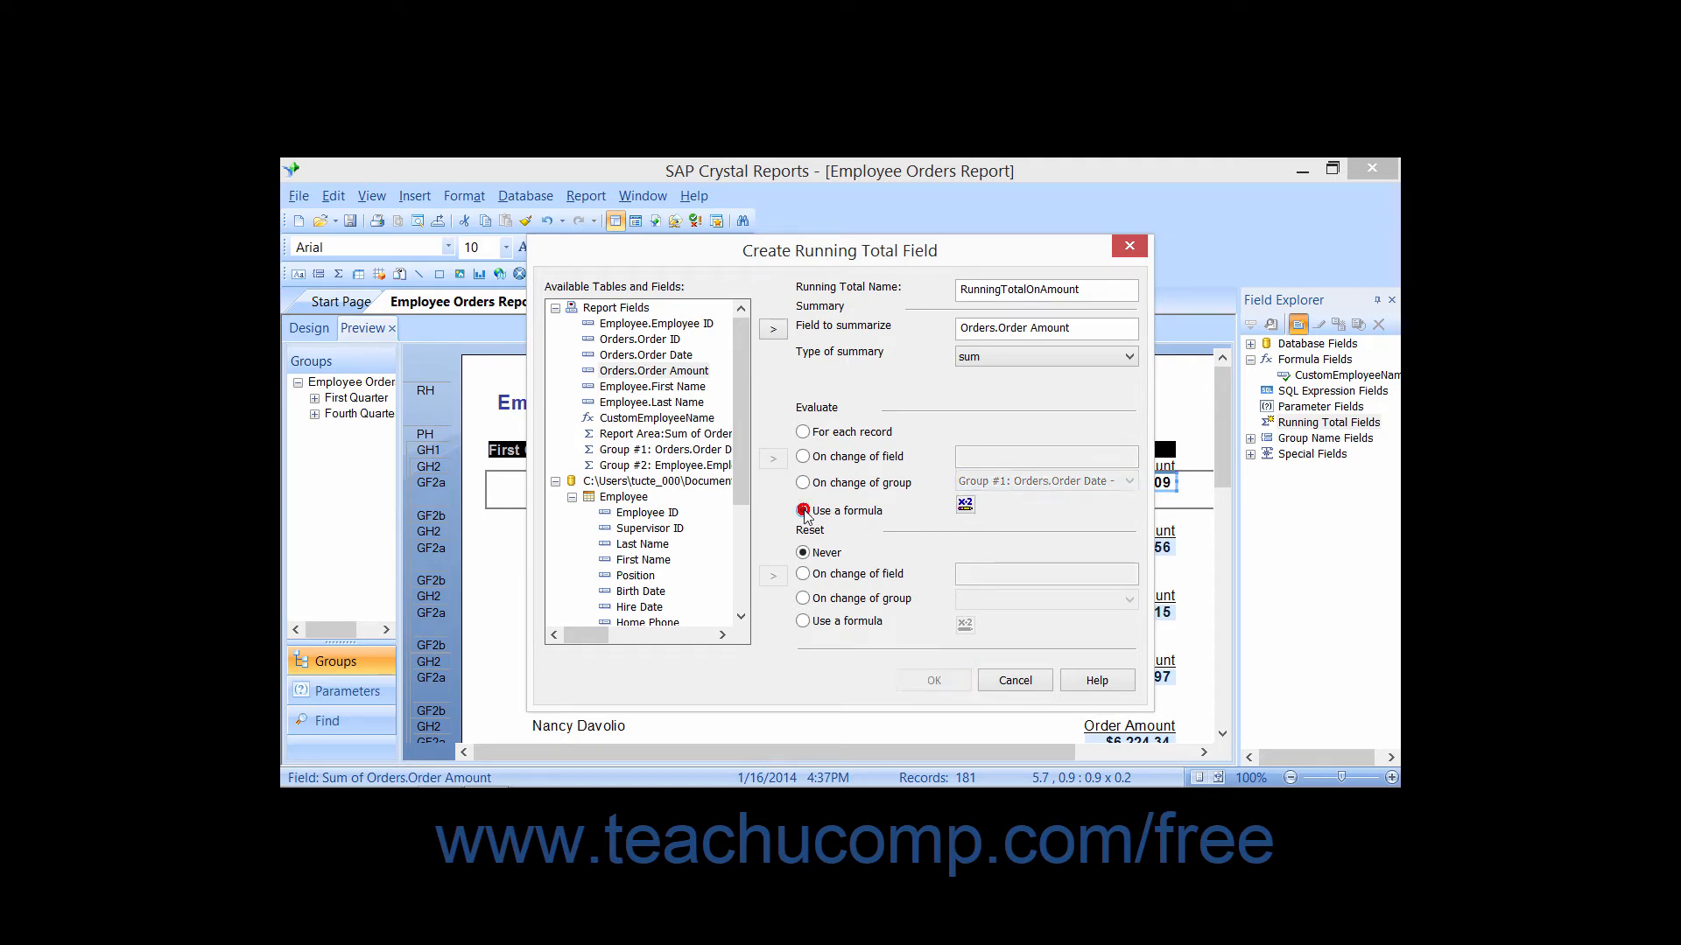
click(965, 506)
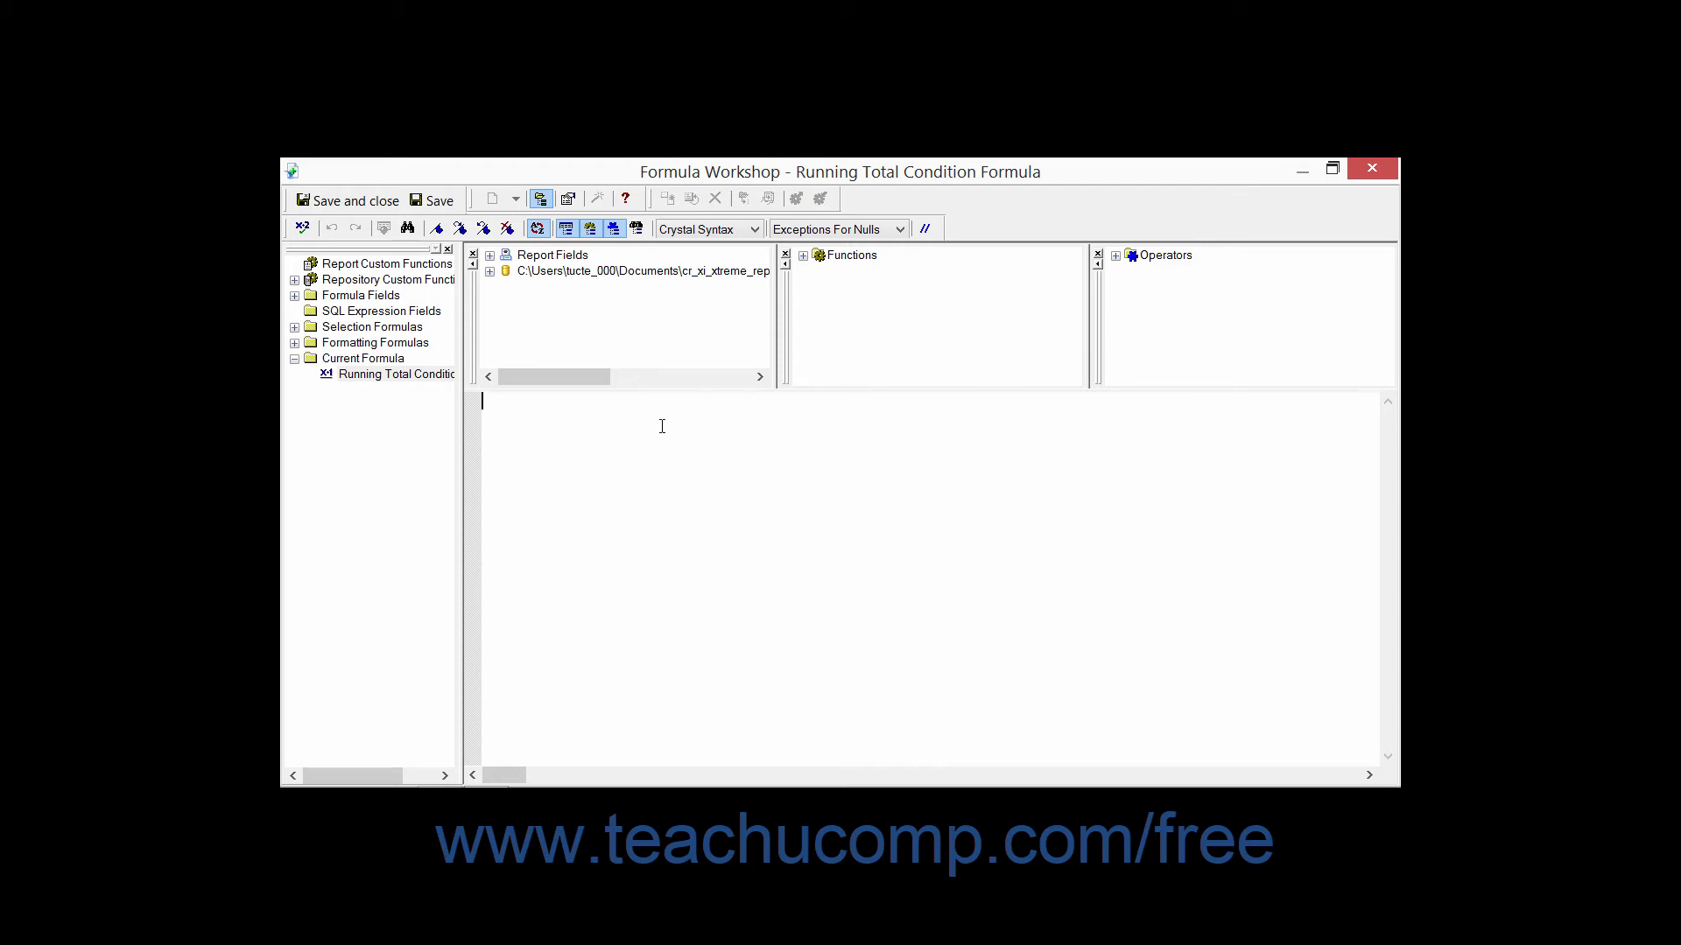
click(622, 436)
click(1362, 170)
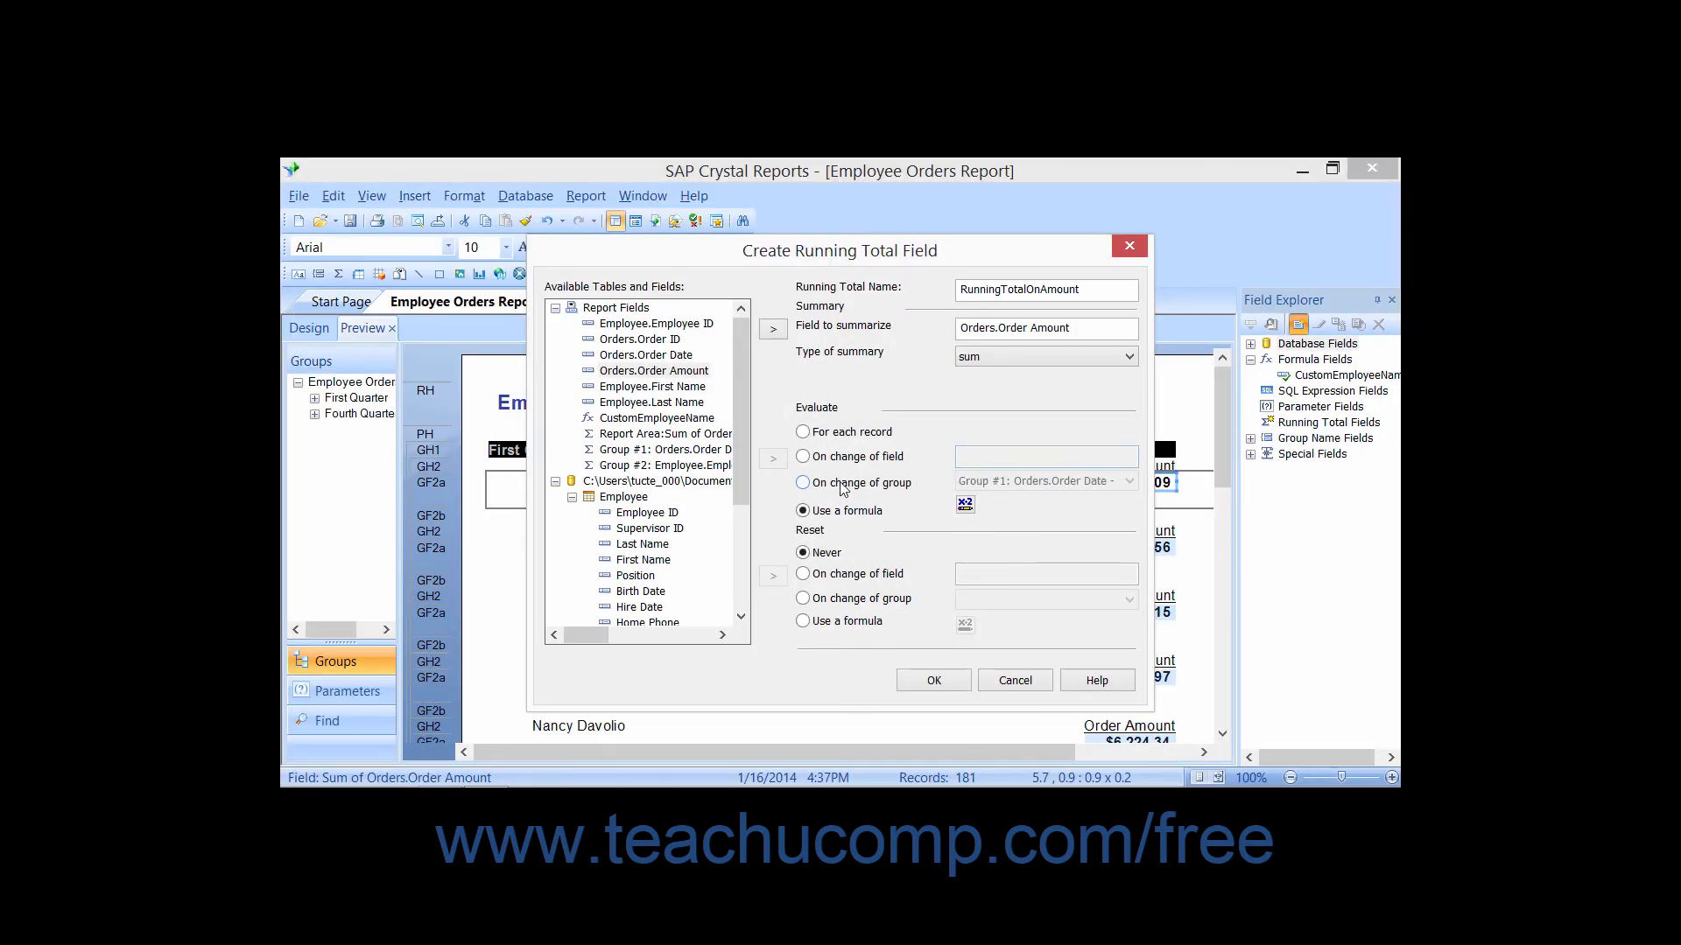
click(804, 482)
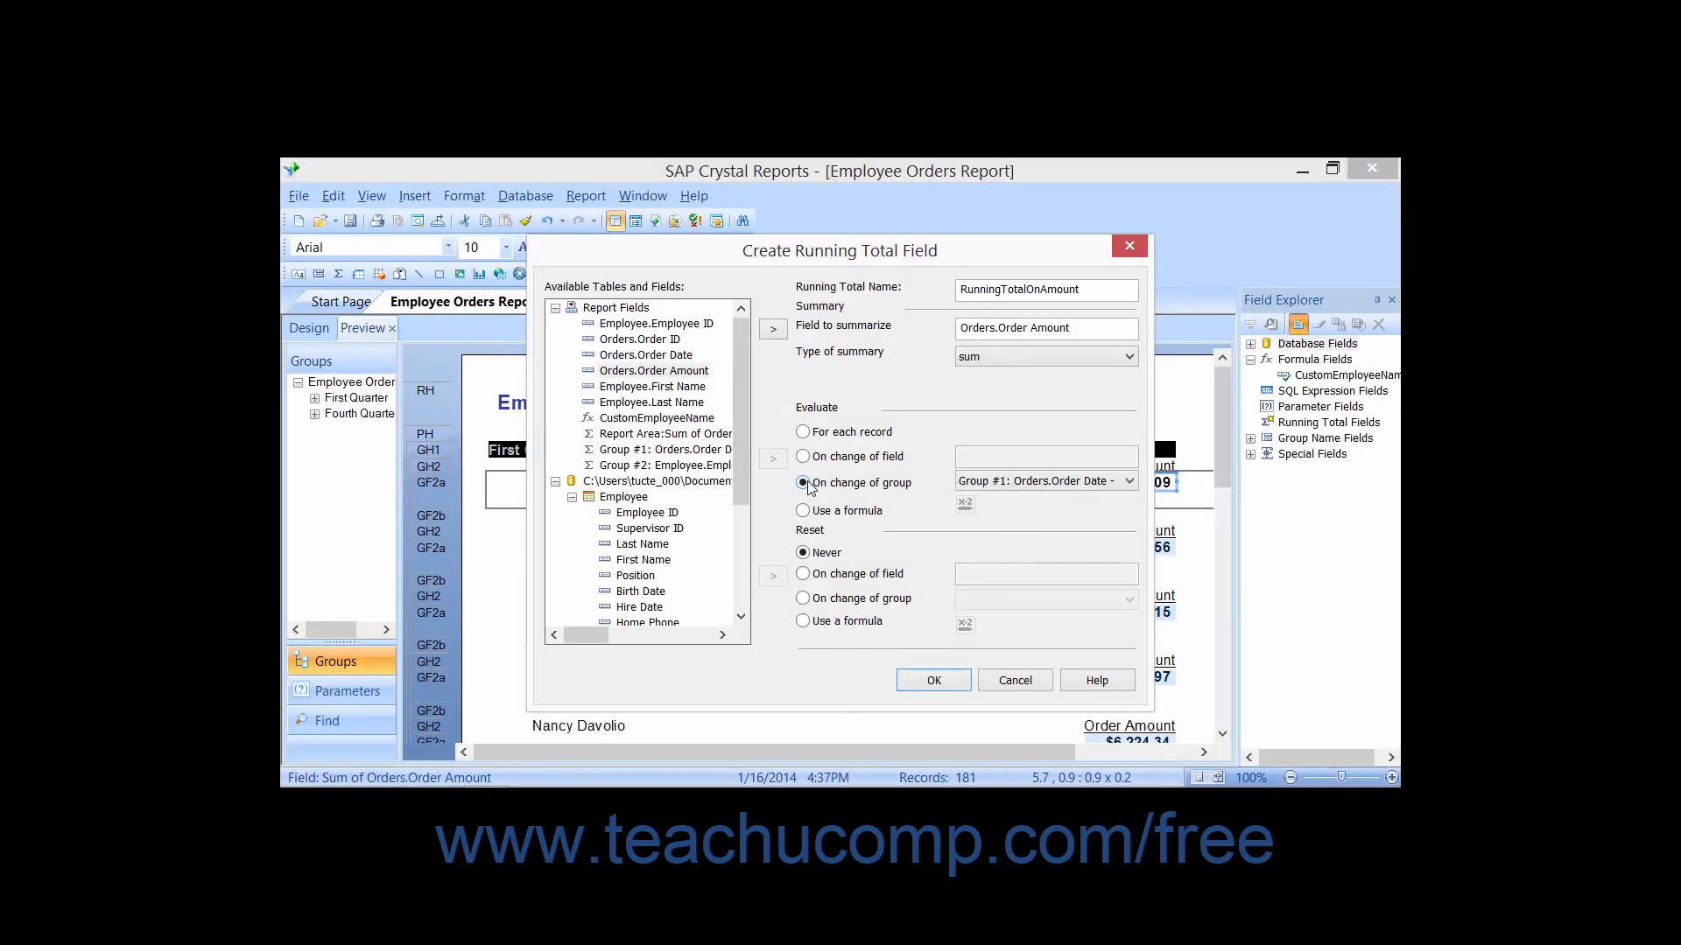
- Set the running total to reset on change of Group #1: Orders.Order Date
click(805, 555)
click(804, 575)
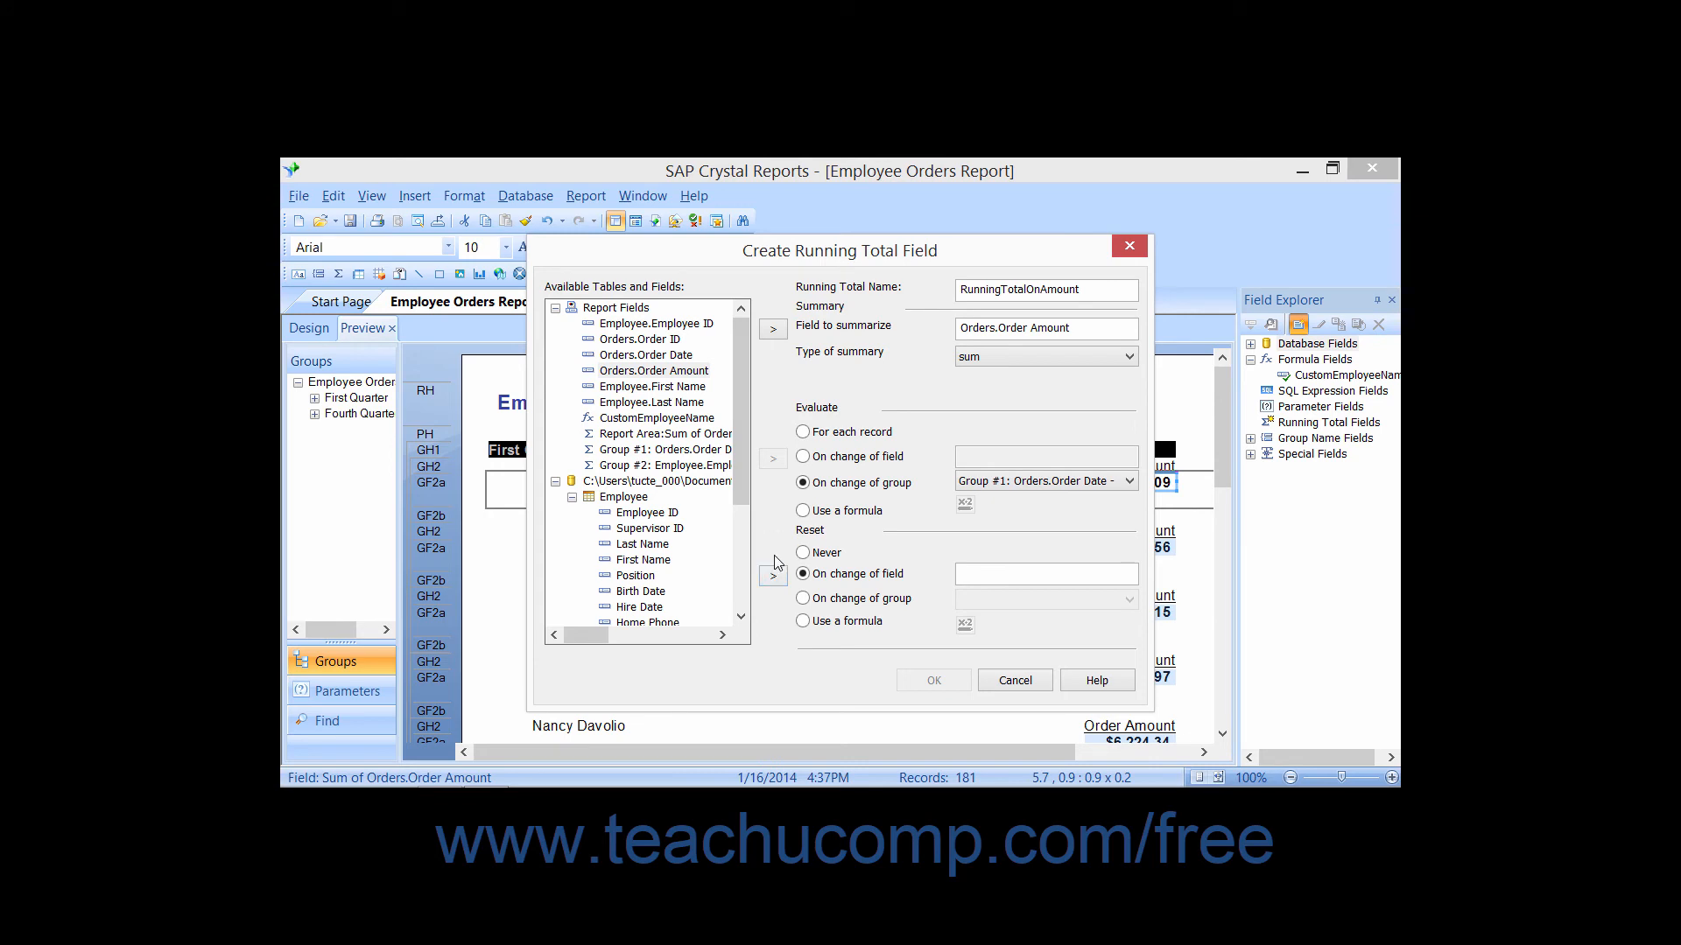
click(970, 571)
click(803, 599)
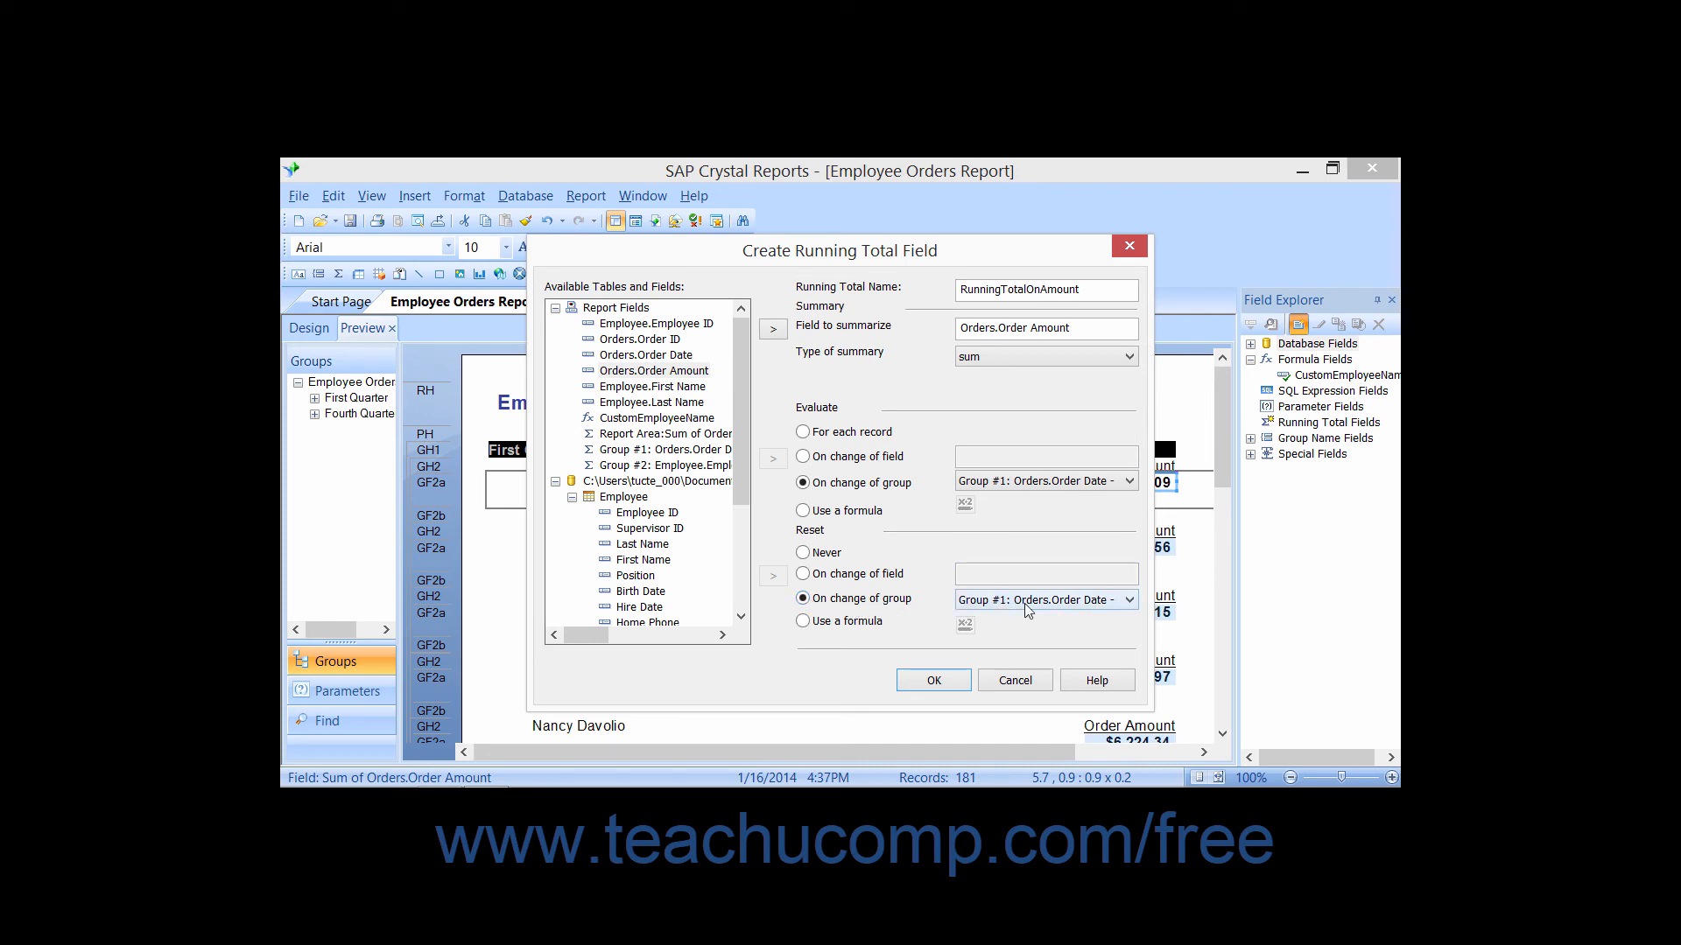
click(1077, 604)
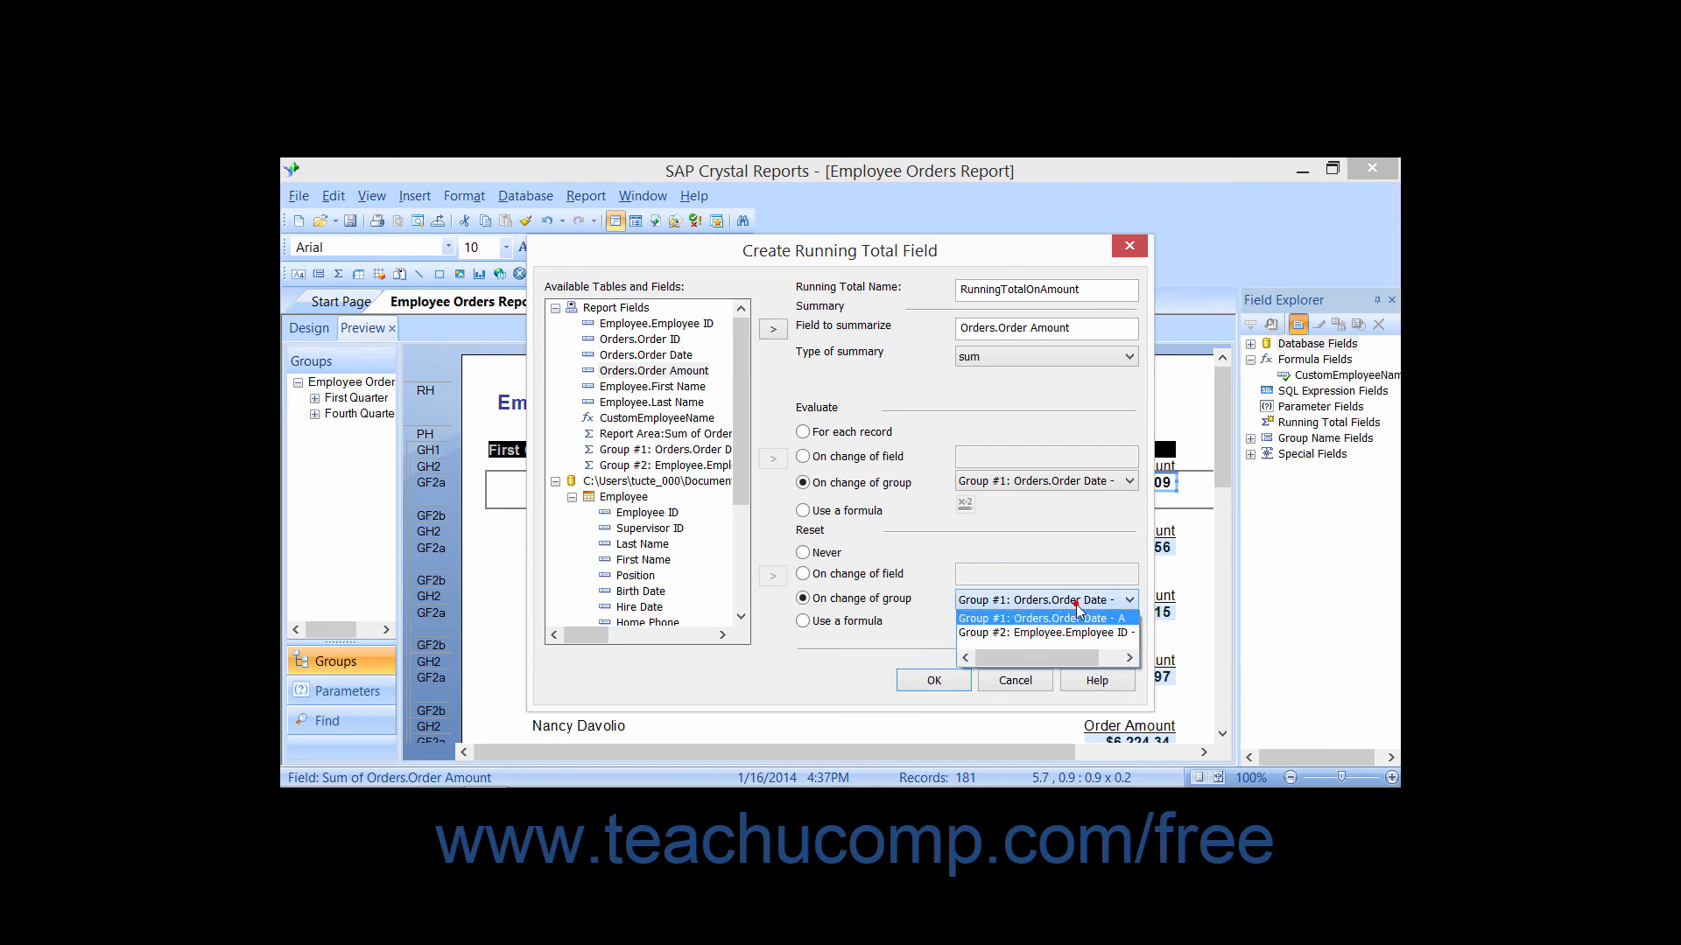
click(1072, 618)
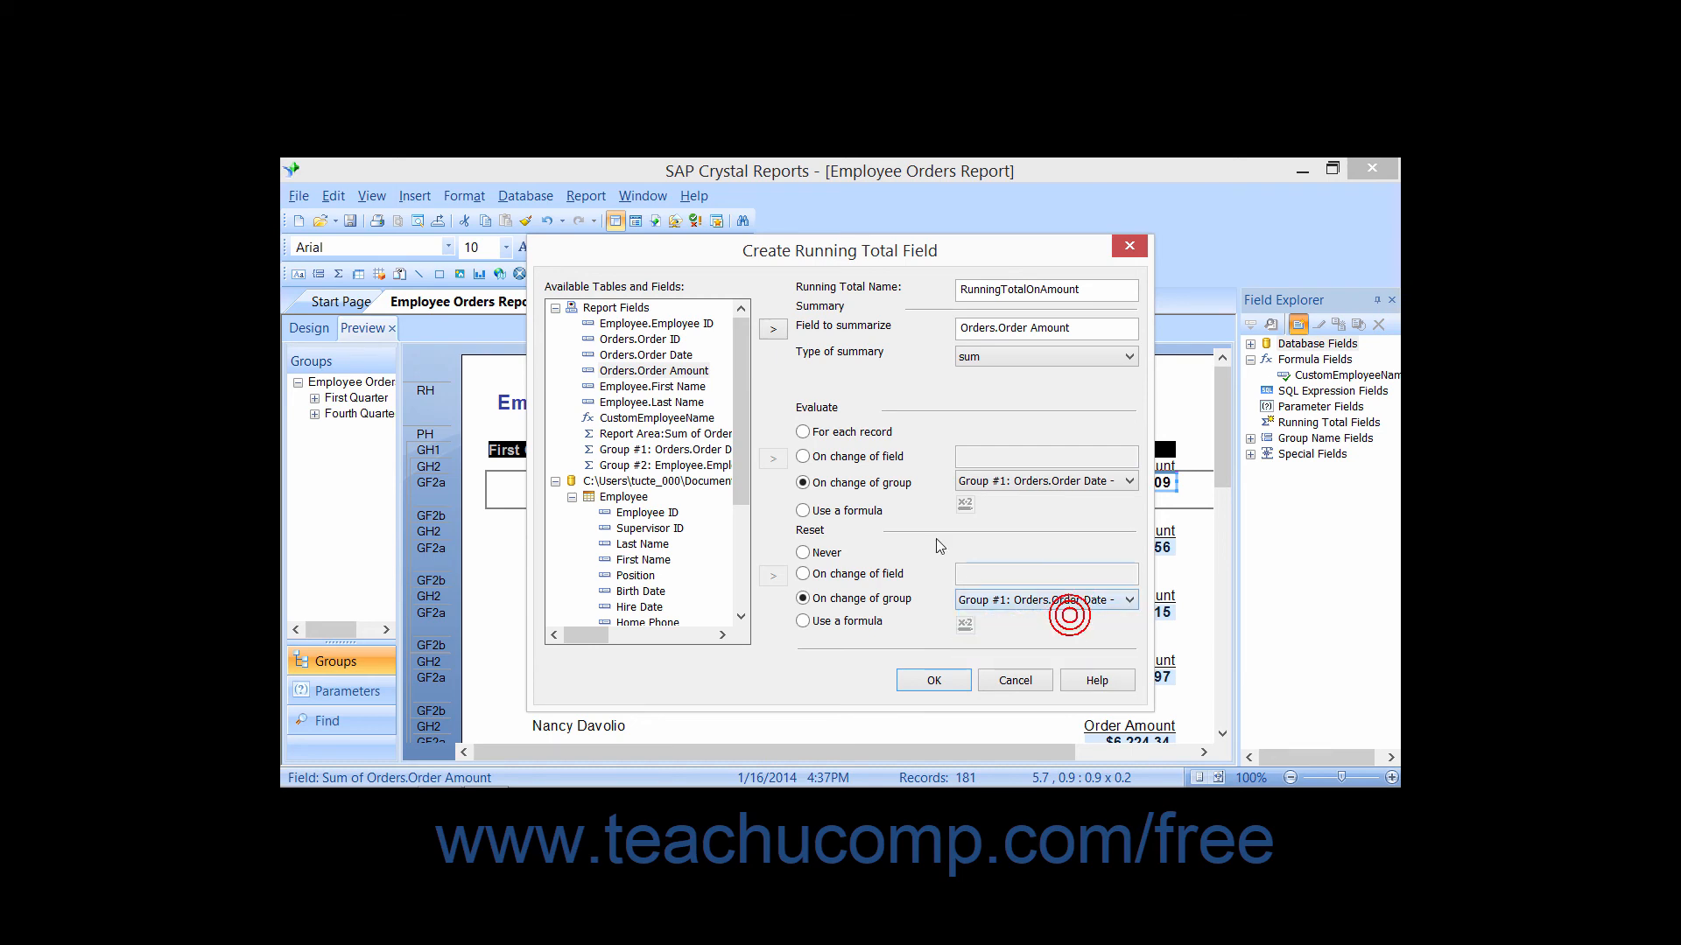
- Set evaluation to each record, keep the reset on change of group, and create the running total field
click(803, 432)
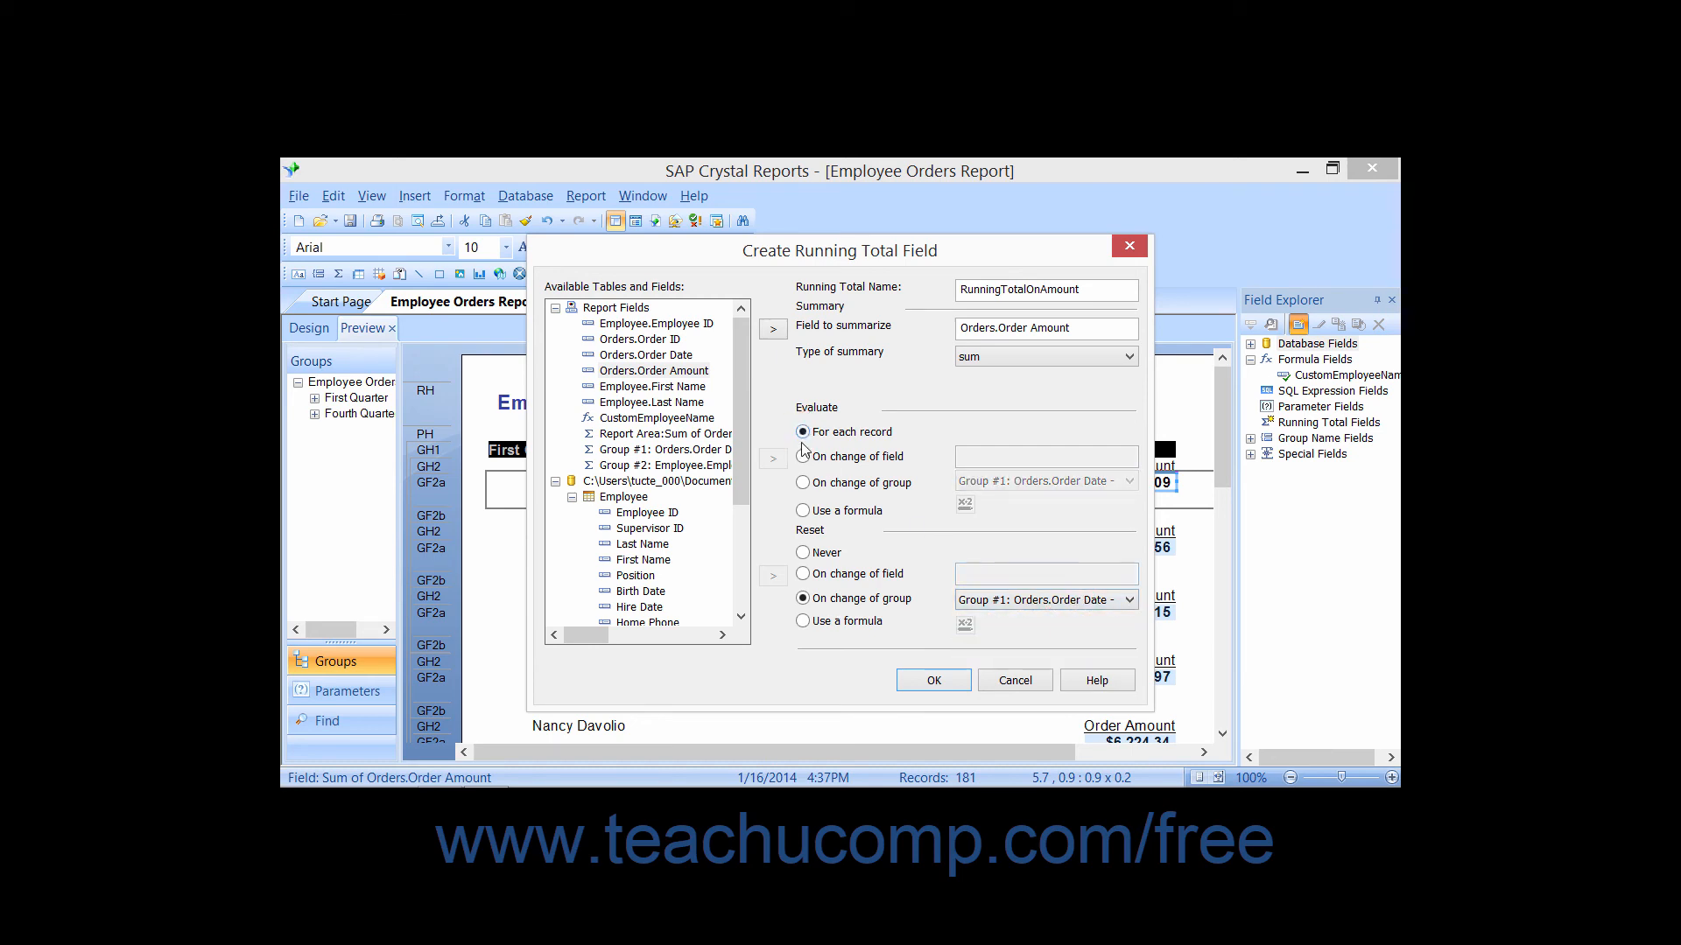
click(805, 623)
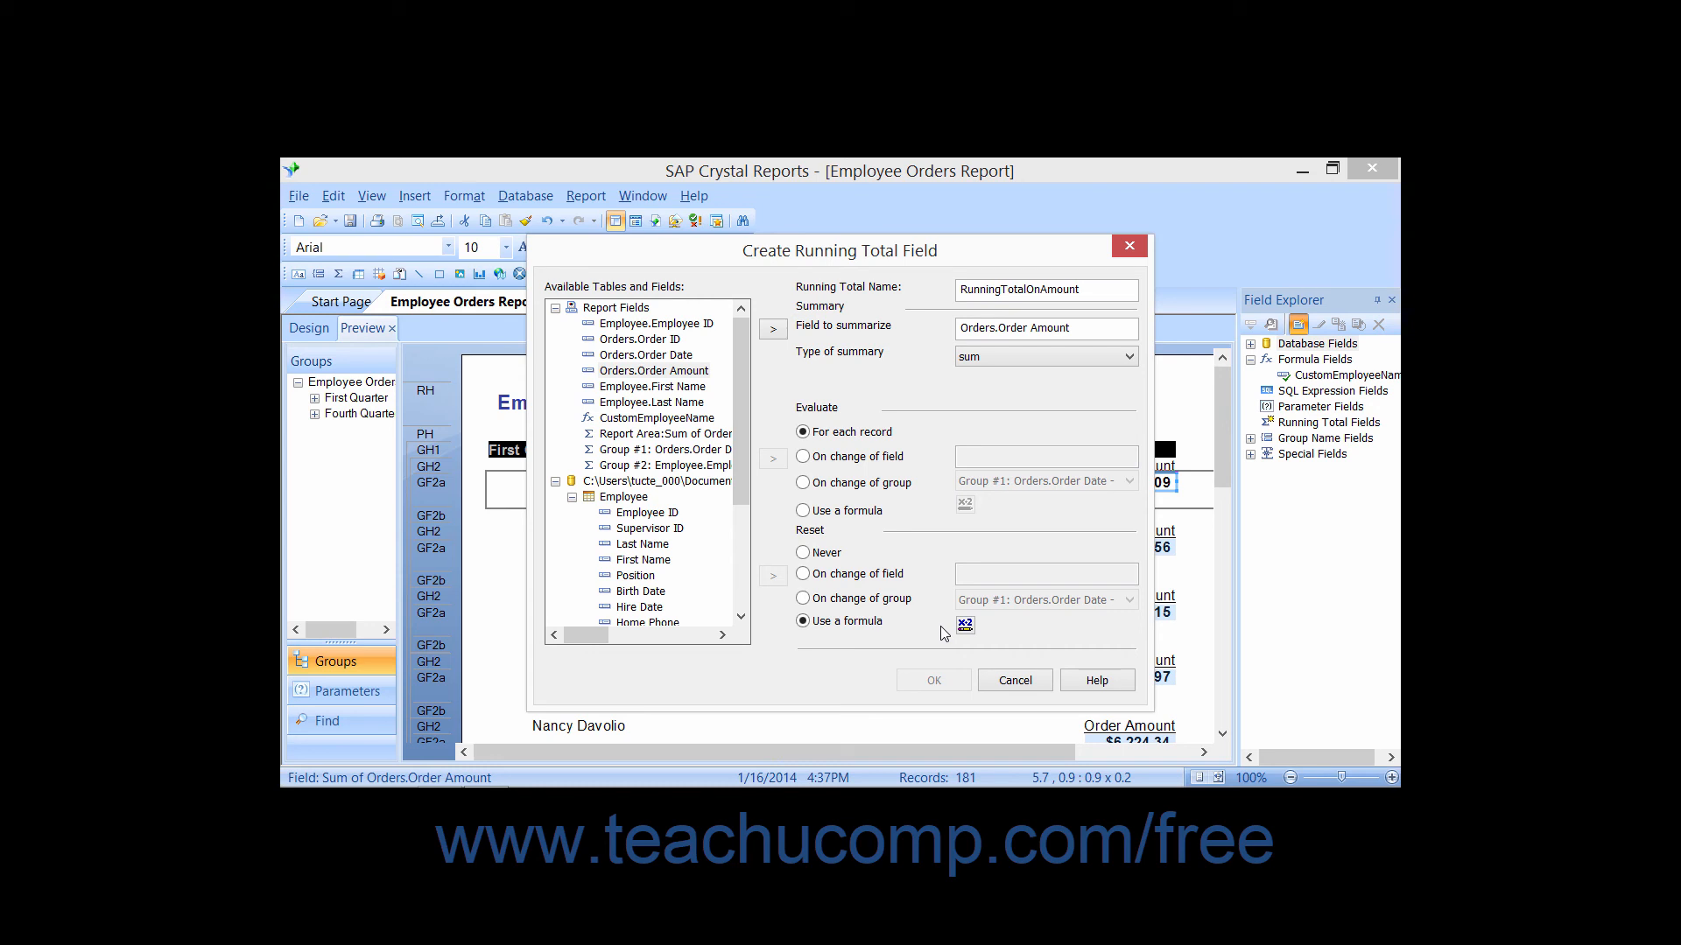
click(804, 599)
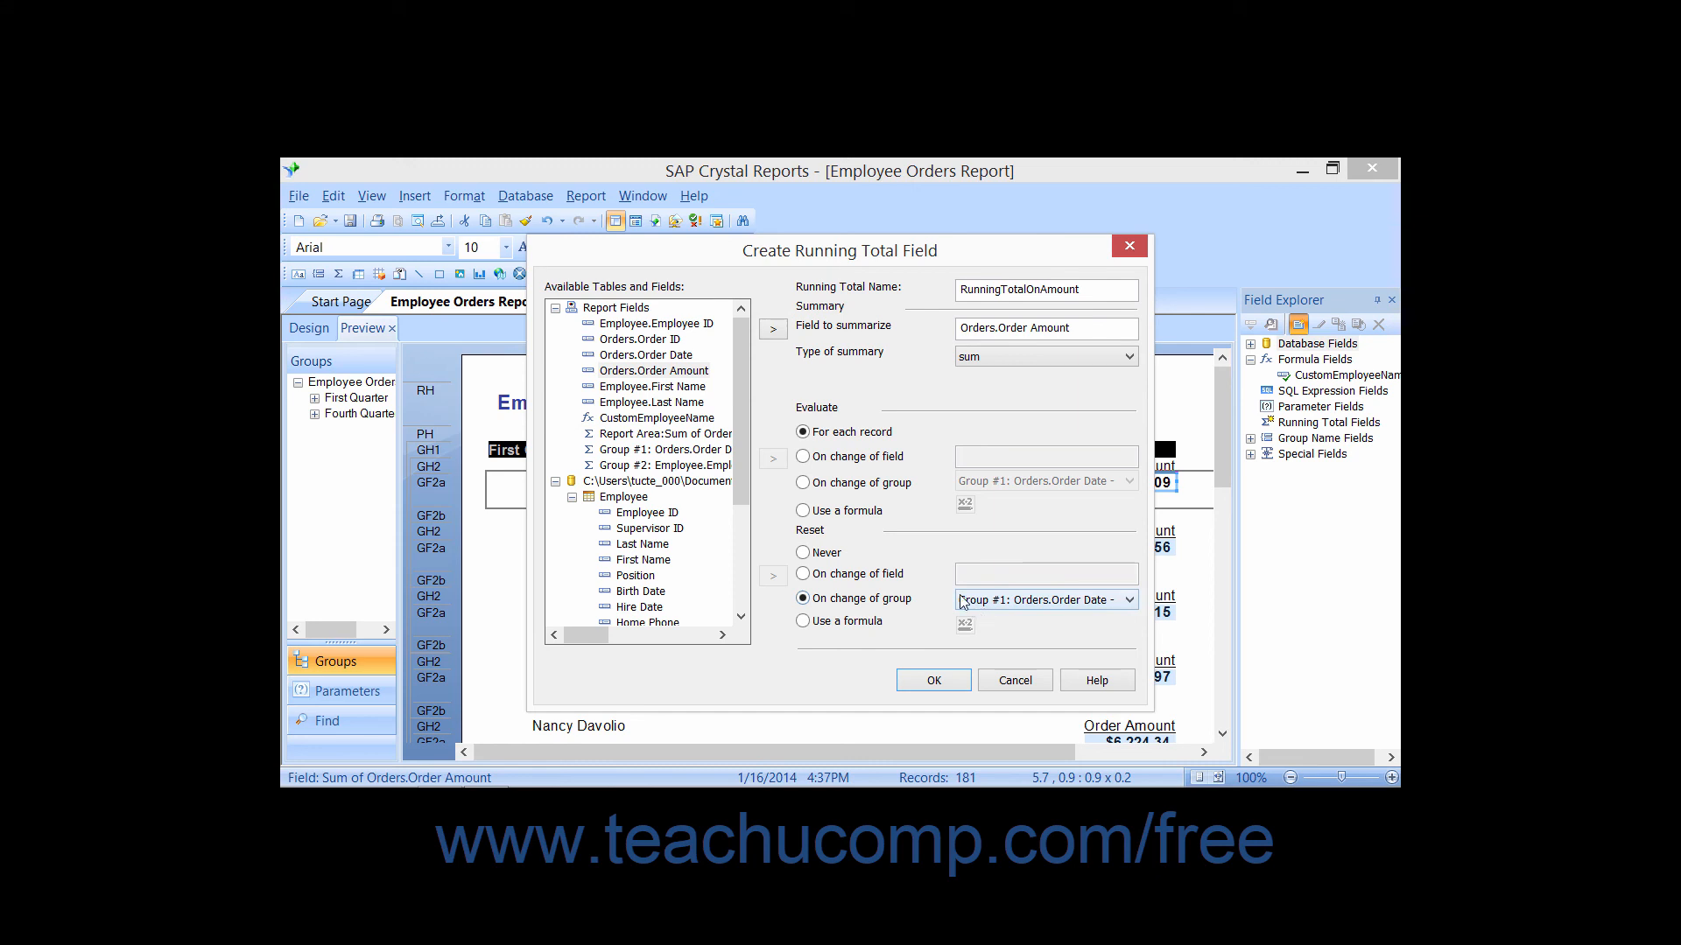
click(929, 681)
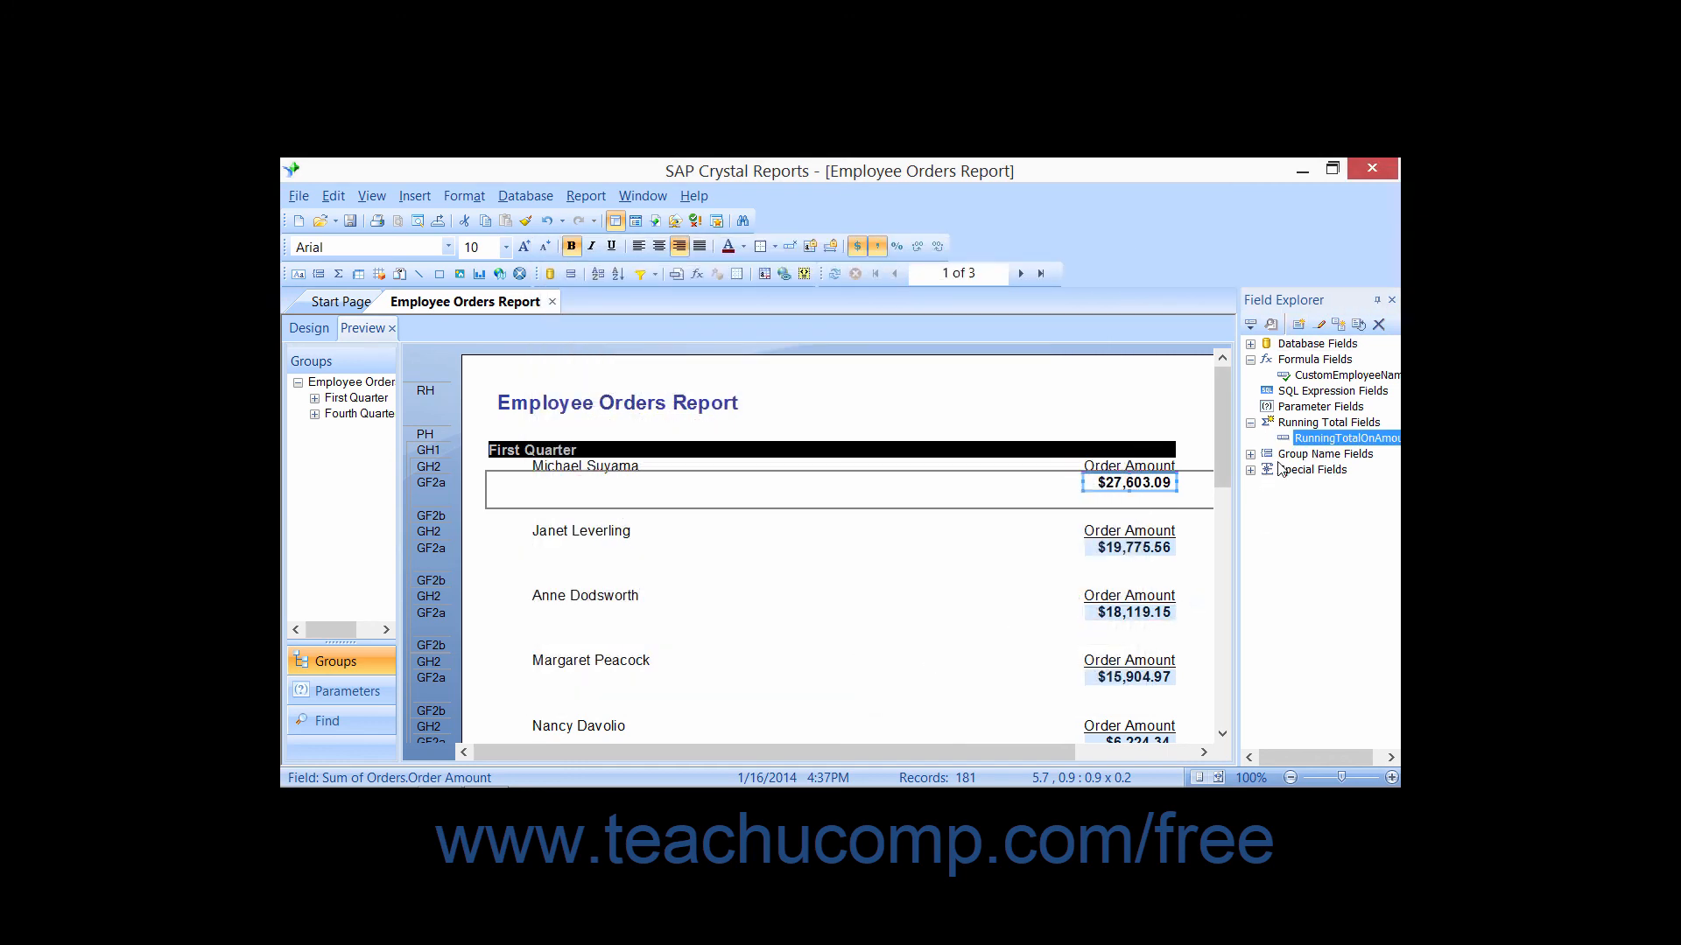
- In the report design, place the RunningTotalOnAmount field in Group Footer #1, directly beneath the Order Amount sum
drag(1287, 440, 1293, 442)
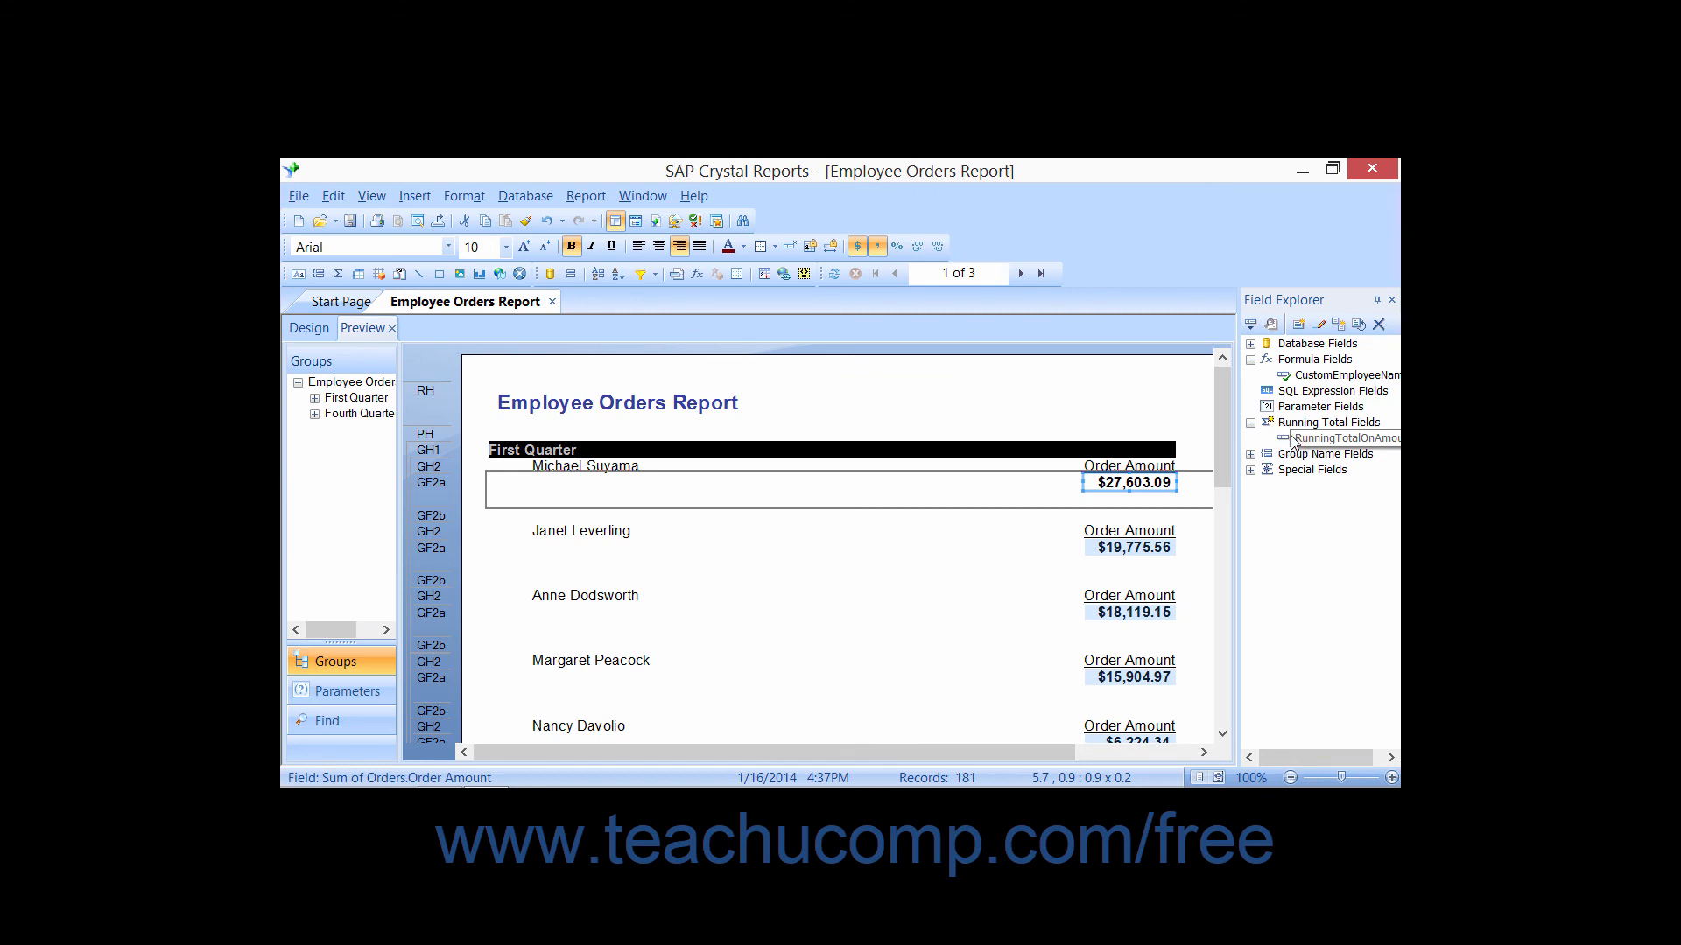
click(315, 330)
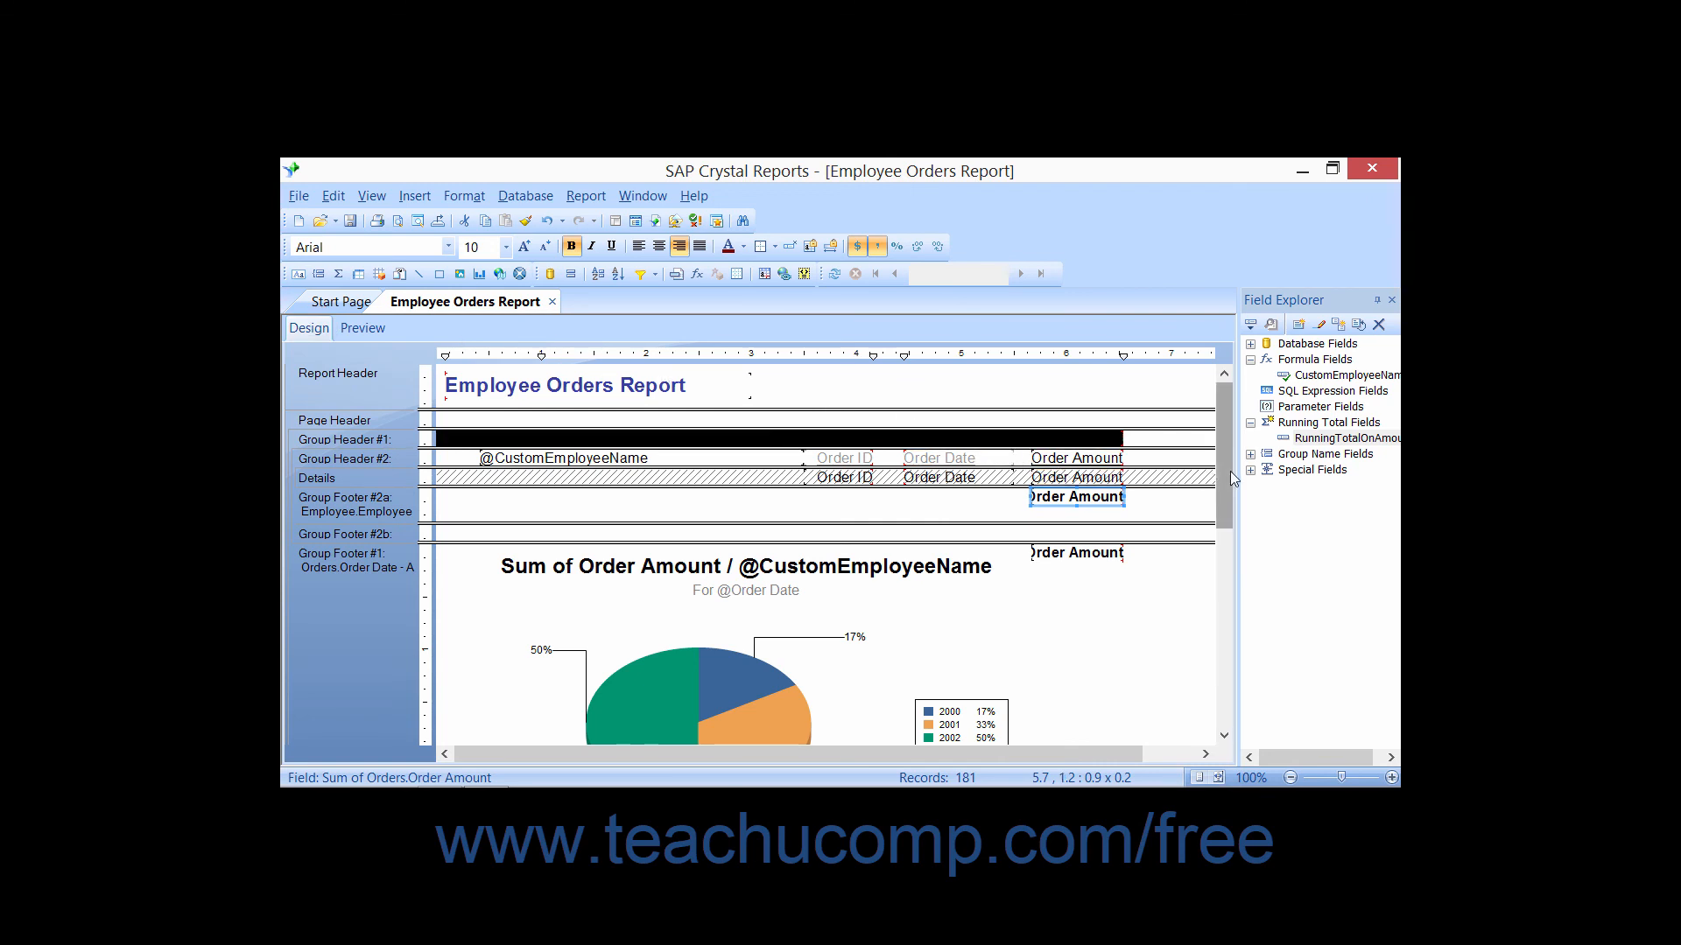
click(1287, 437)
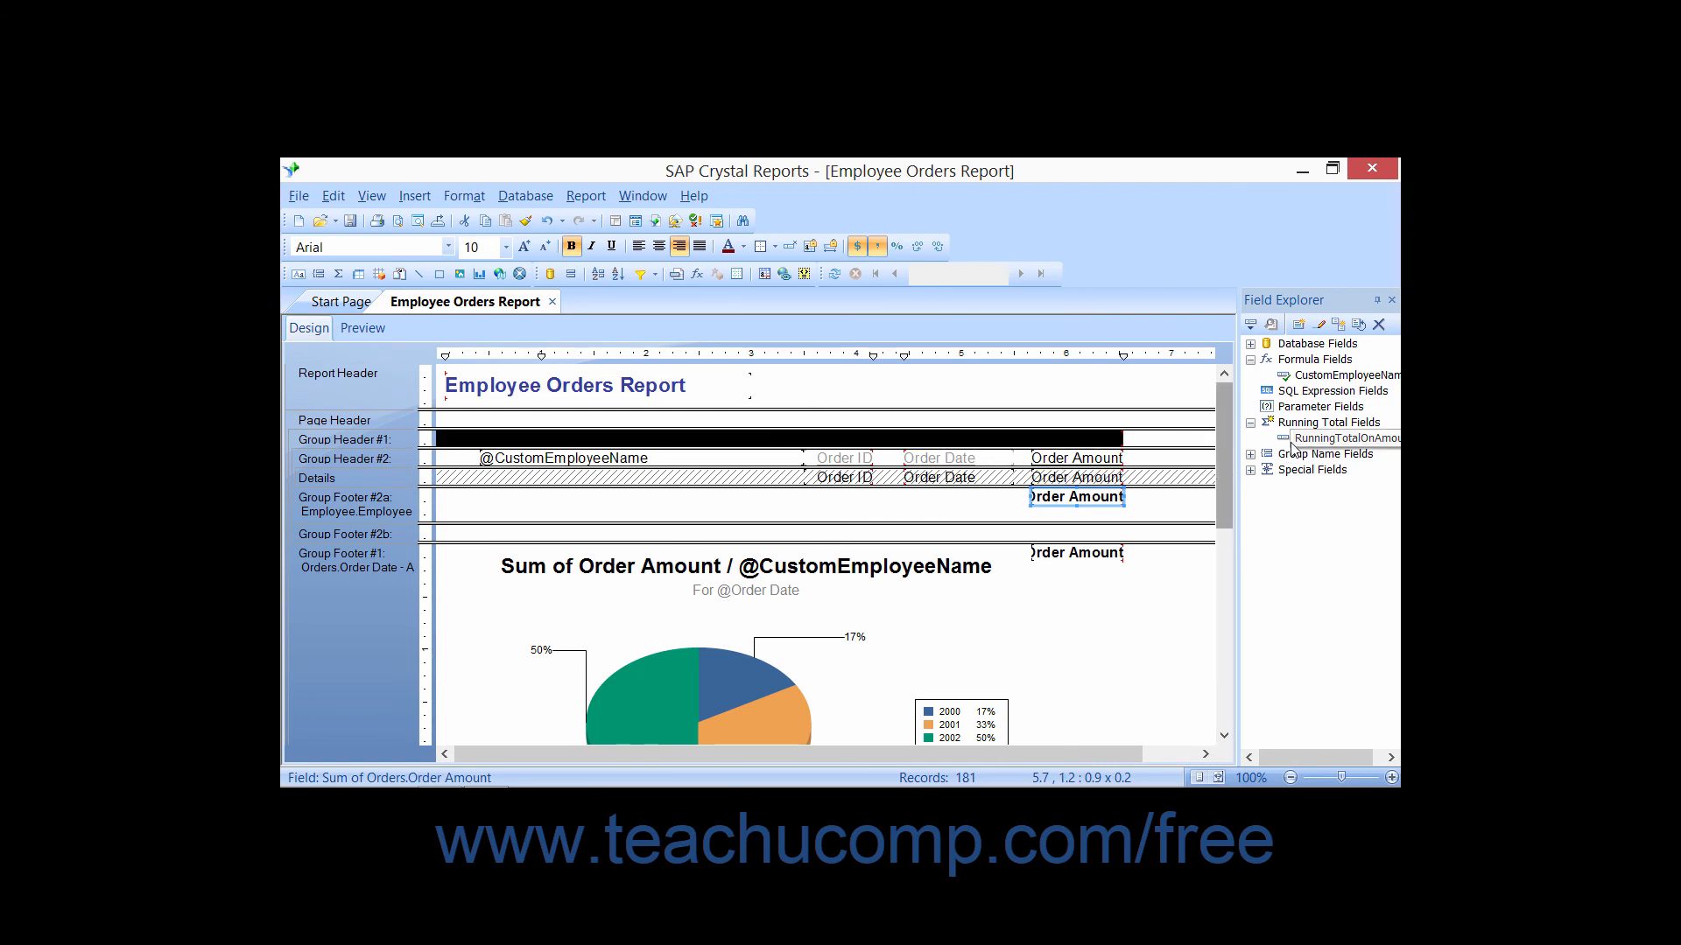
click(1250, 324)
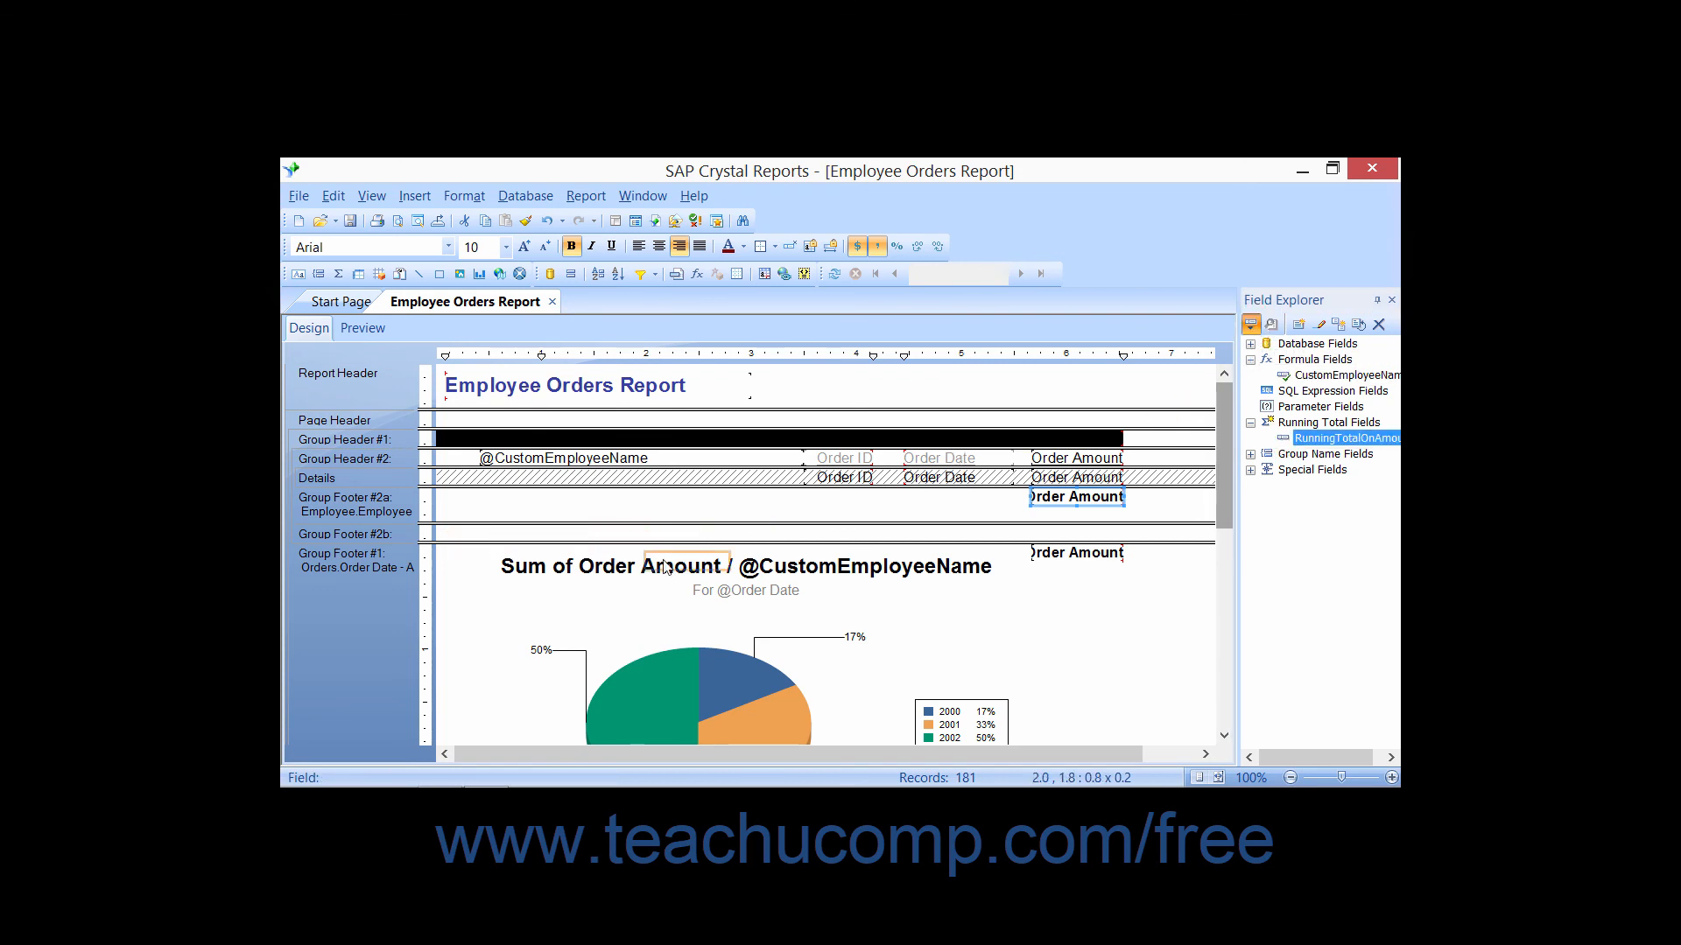
click(1033, 584)
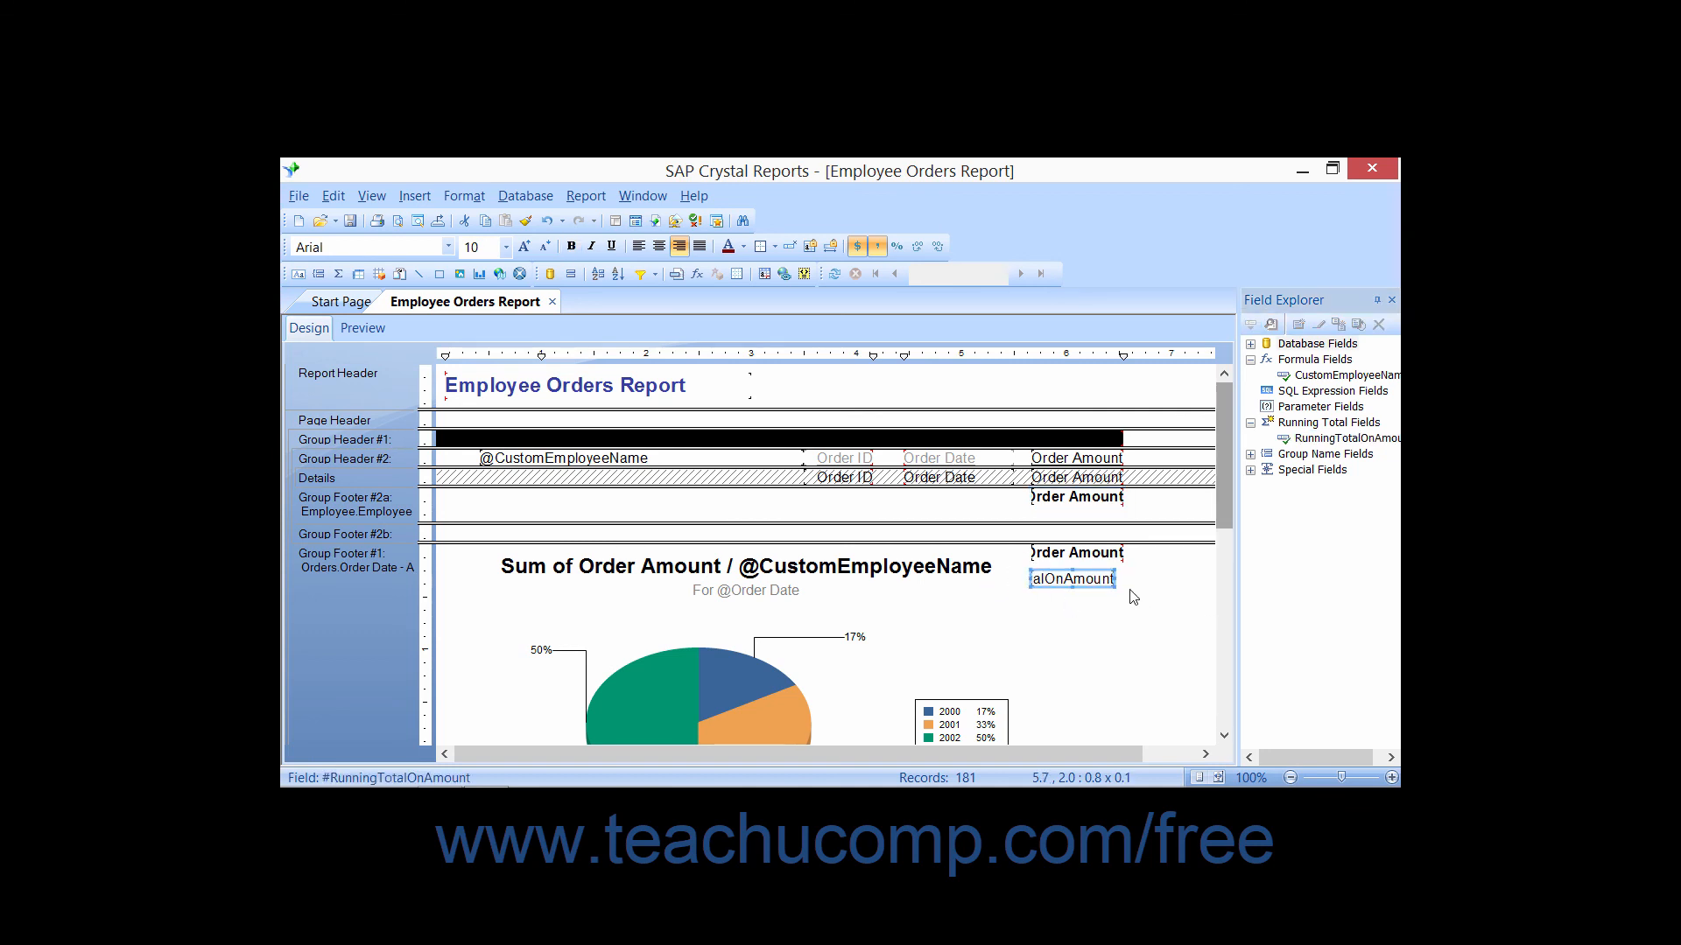
- Preview the report and examine the running total in the First Quarter group footer
click(364, 330)
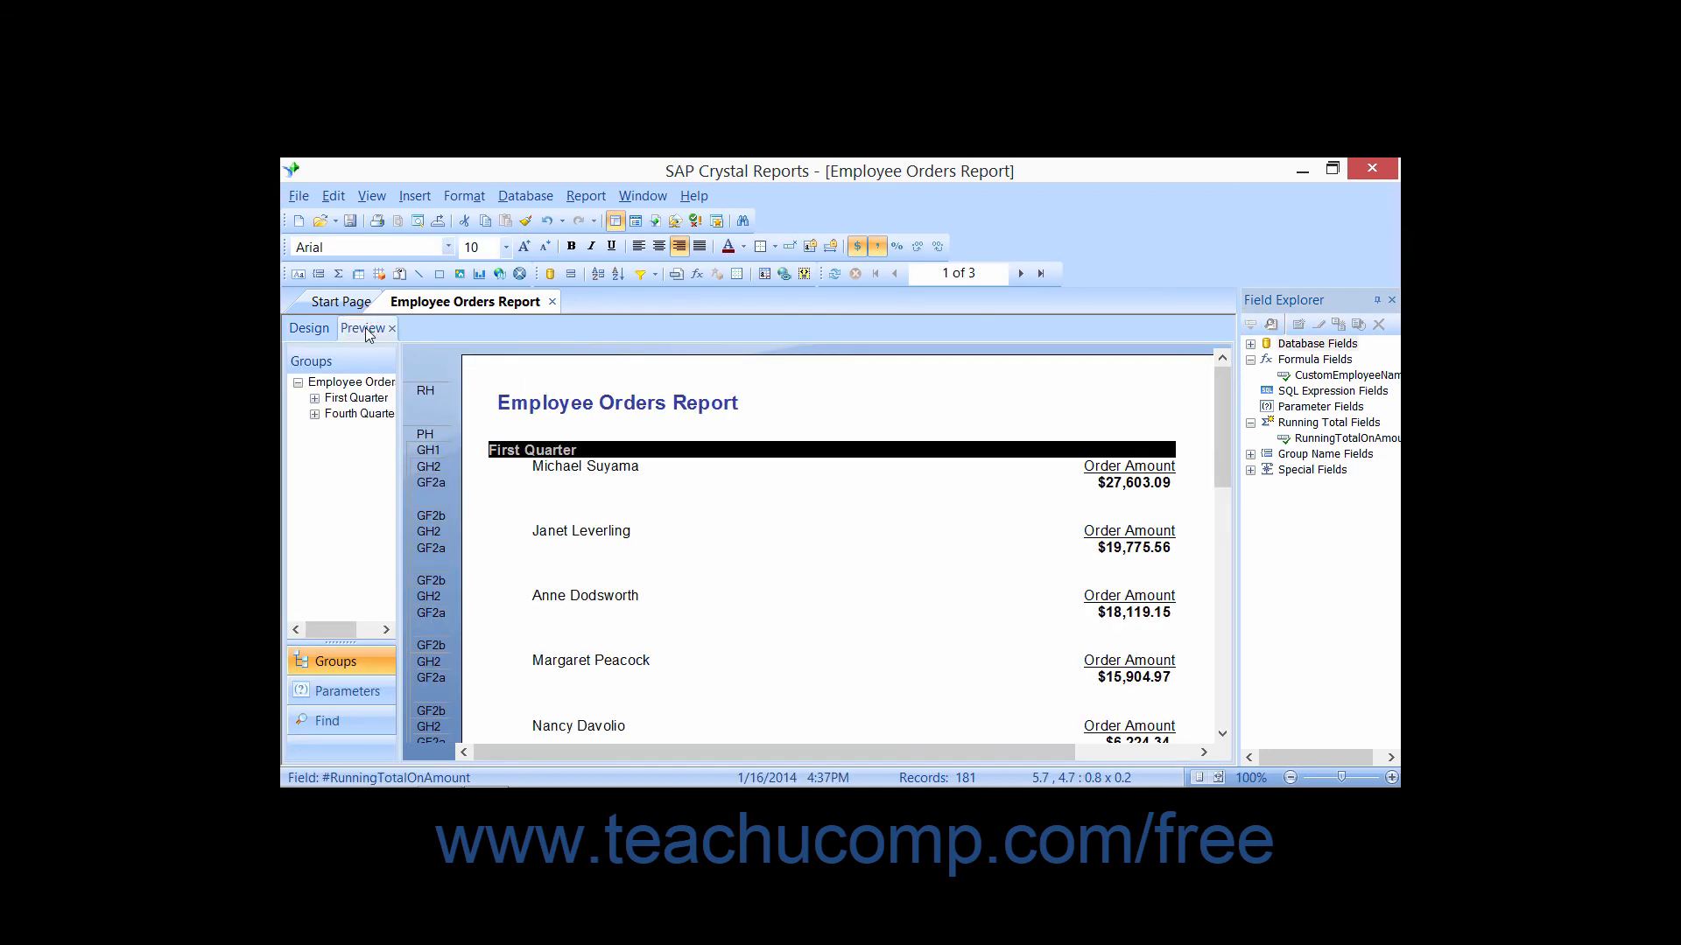
scroll(934, 529, down, 3)
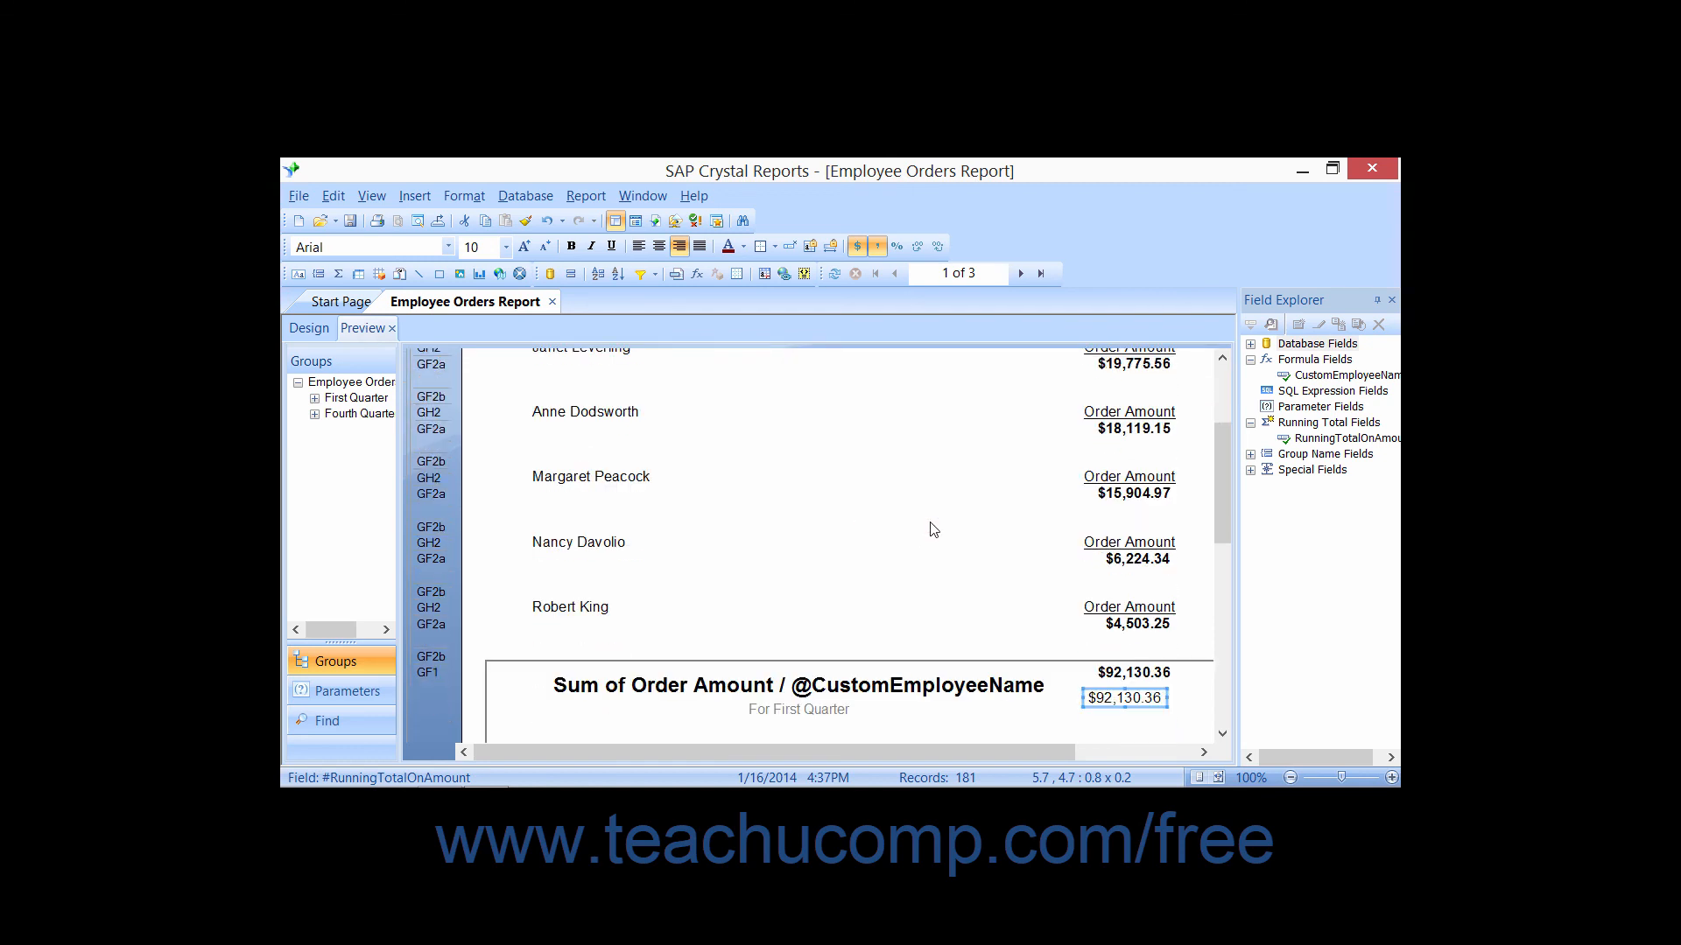